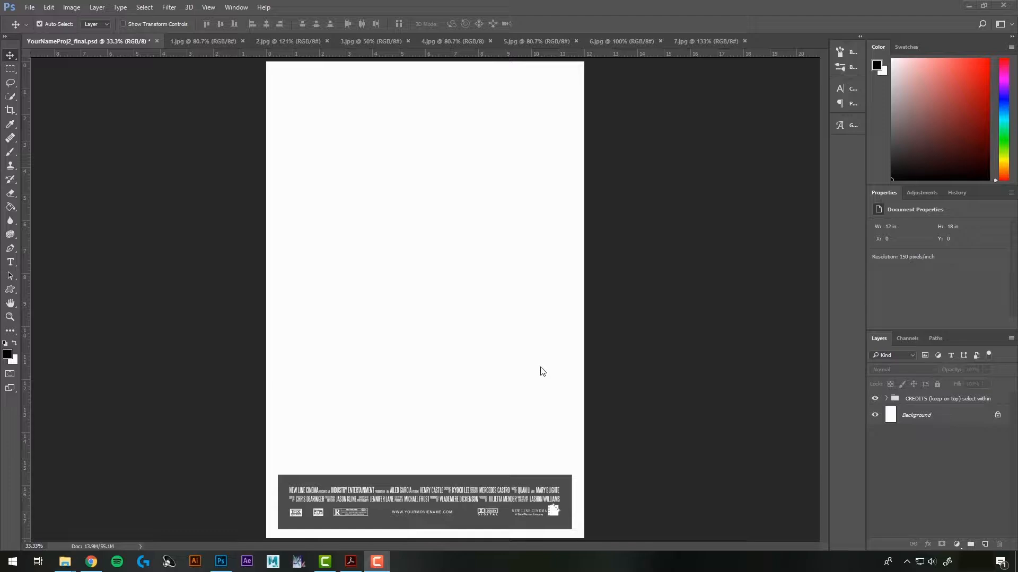
Bring the Project Two assignment sheet PDF in Acrobat to the front
{"action": "left_click", "coordinate": [351, 562]}
Review the top of 02MoviePosterAssignSheet.pdf, then minimize Acrobat back to Photoshop
{"action": "scroll", "coordinate": [441, 232], "scroll_direction": "up", "scroll_amount": 1}
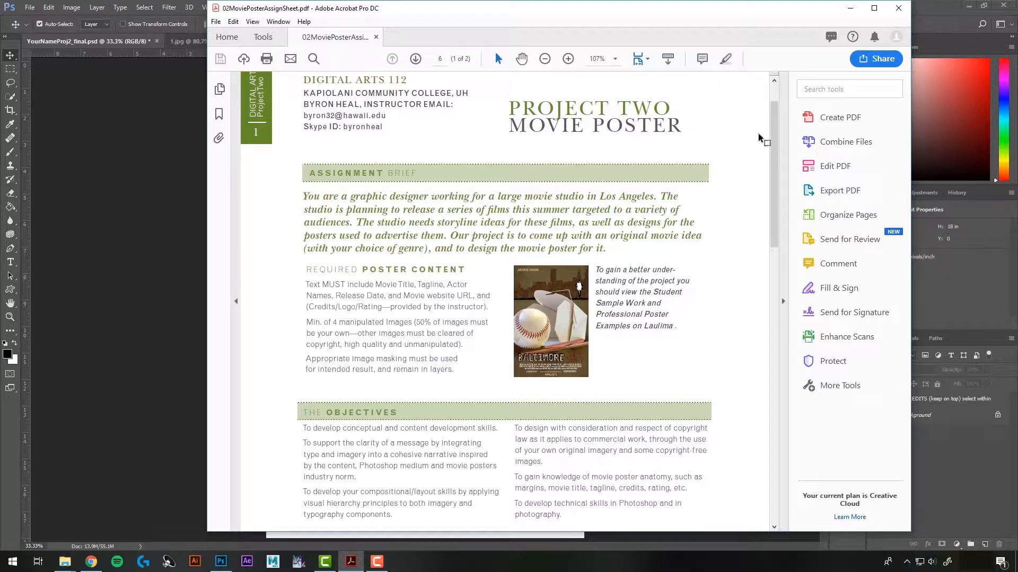
{"action": "left_click", "coordinate": [849, 8]}
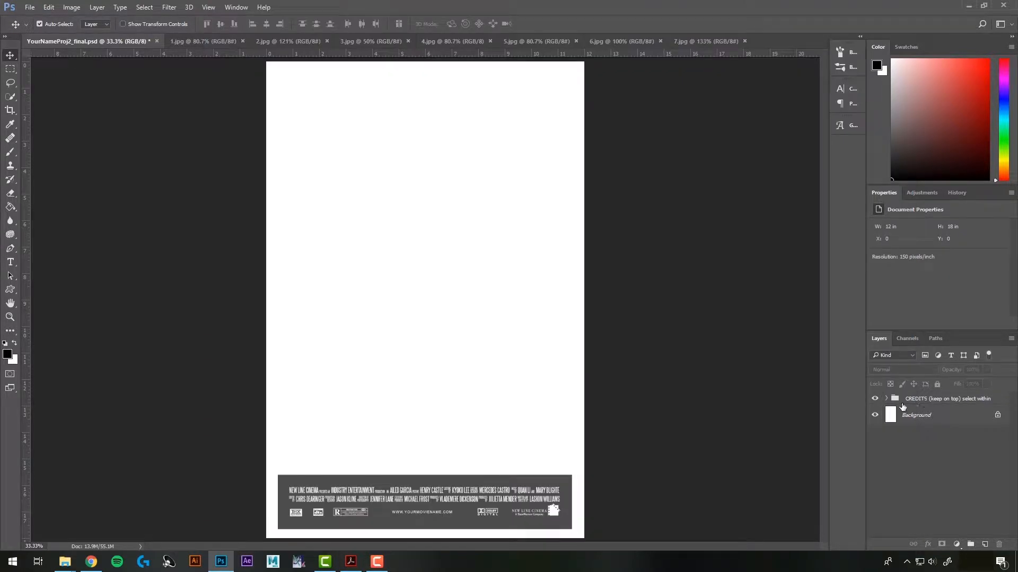
Center the credits block and swap WHITE CREDITS for BLACK CREDITS in the CREDITS group
{"action": "scroll", "coordinate": [407, 492], "scroll_direction": "up", "scroll_amount": 3}
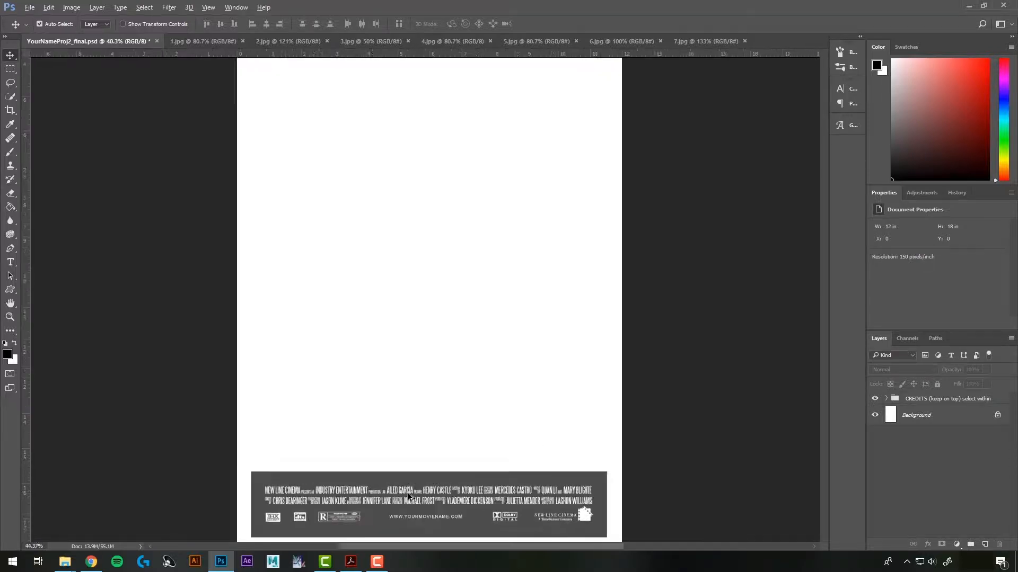
{"action": "left_click_drag", "start_coordinate": [477, 488], "coordinate": [477, 265]}
{"action": "left_click", "coordinate": [885, 399]}
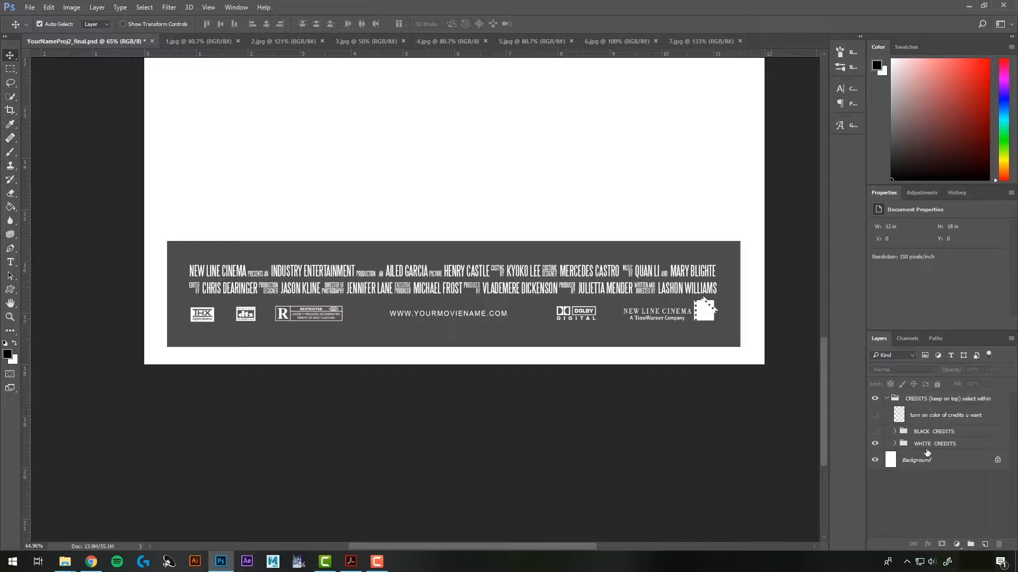
{"action": "left_click", "coordinate": [875, 444]}
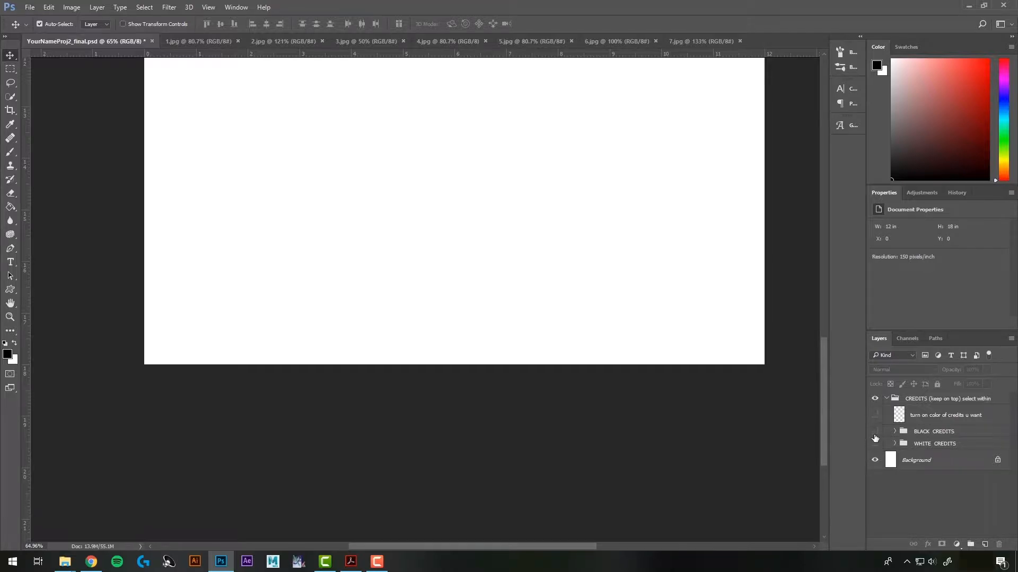
{"action": "left_click", "coordinate": [875, 432]}
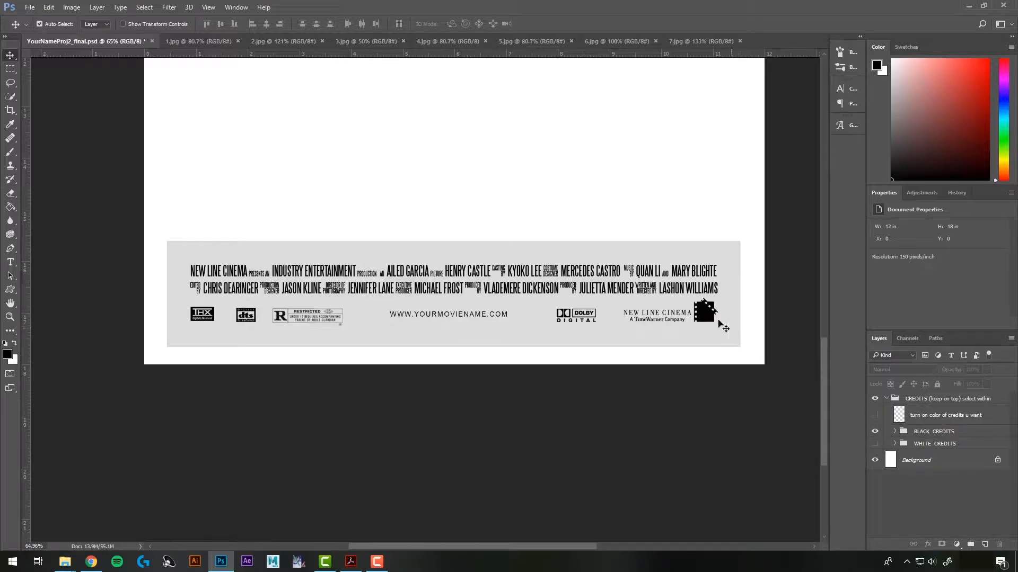
{"action": "left_click", "coordinate": [895, 432]}
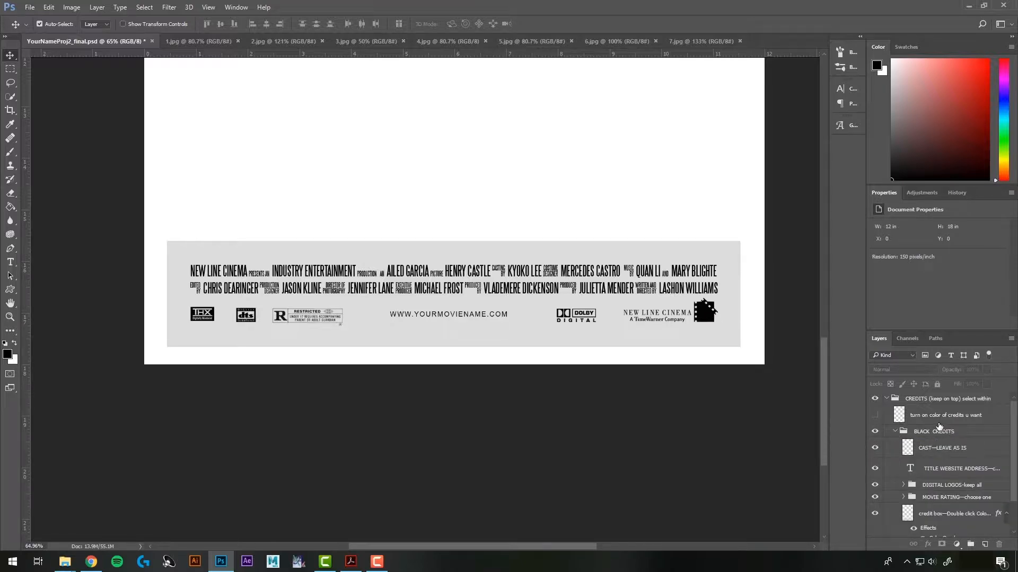
{"action": "scroll", "coordinate": [916, 429], "scroll_direction": "down", "scroll_amount": 2}
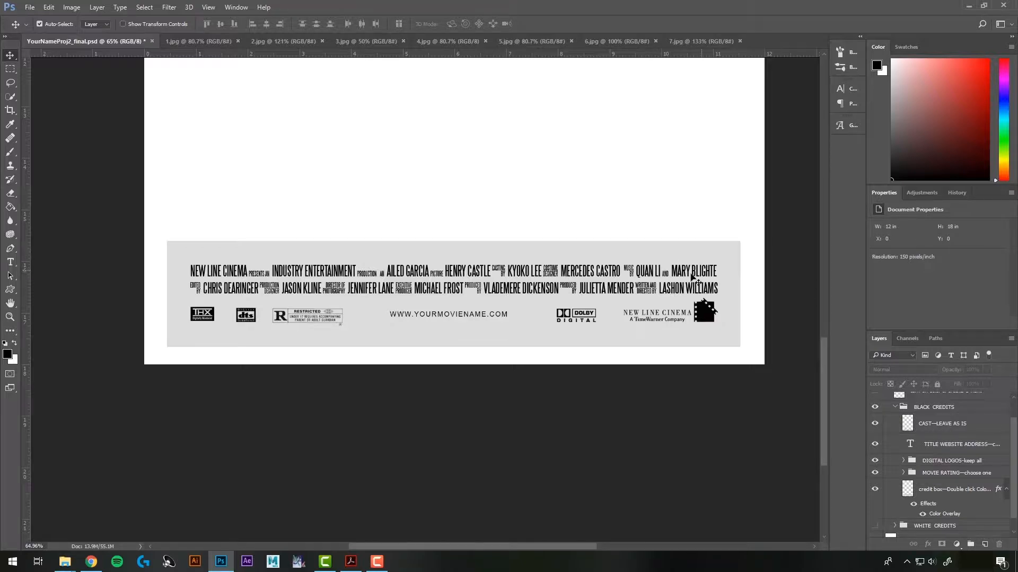
{"action": "scroll", "coordinate": [883, 432], "scroll_direction": "down", "scroll_amount": 1}
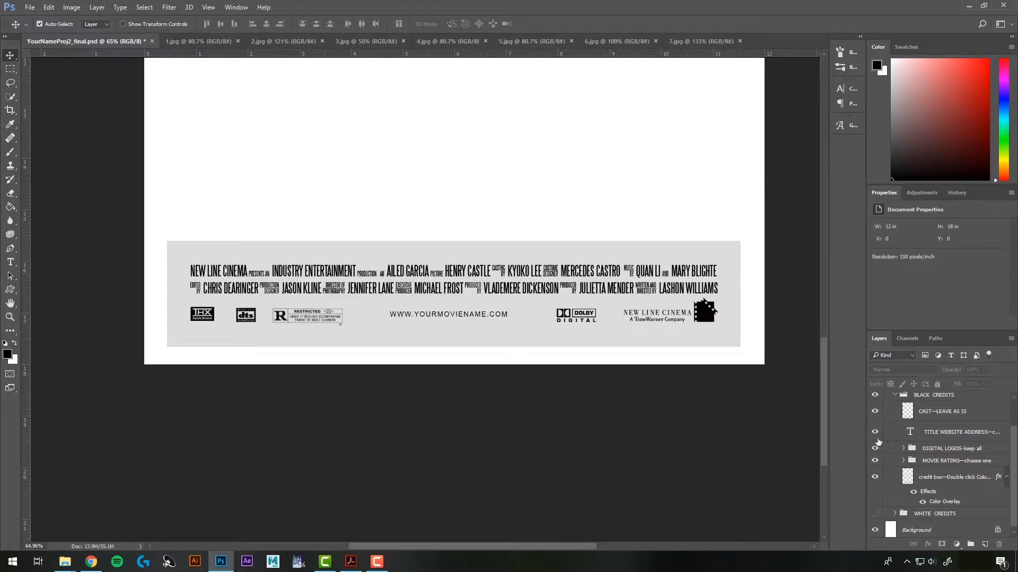
{"action": "left_click", "coordinate": [893, 434]}
{"action": "left_click", "coordinate": [875, 434]}
{"action": "left_click", "coordinate": [875, 434]}
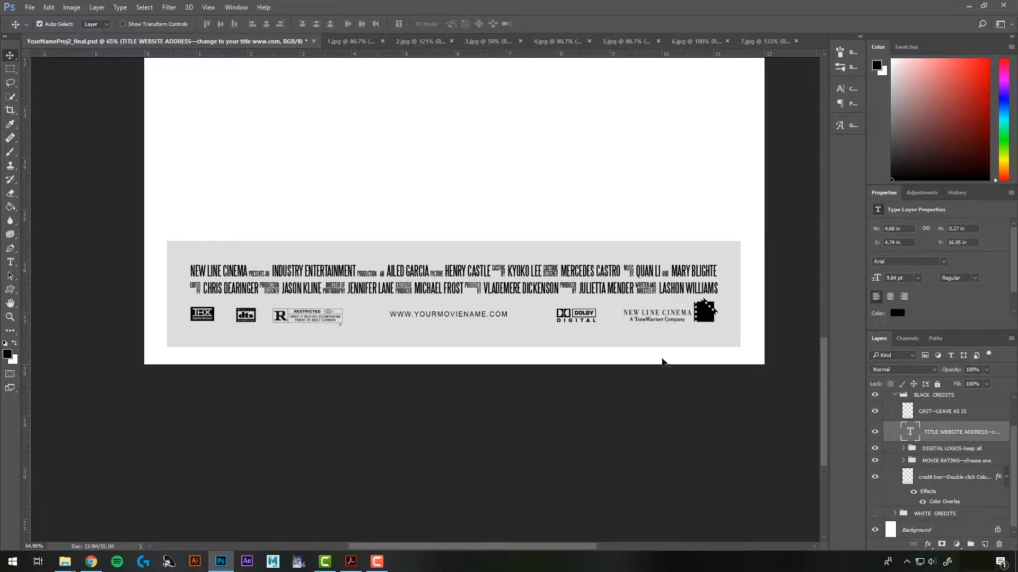
Inspect YOURMOVIENAME in the website line and check the digital sound logos, leaving both unchanged
{"action": "double_click", "coordinate": [910, 432]}
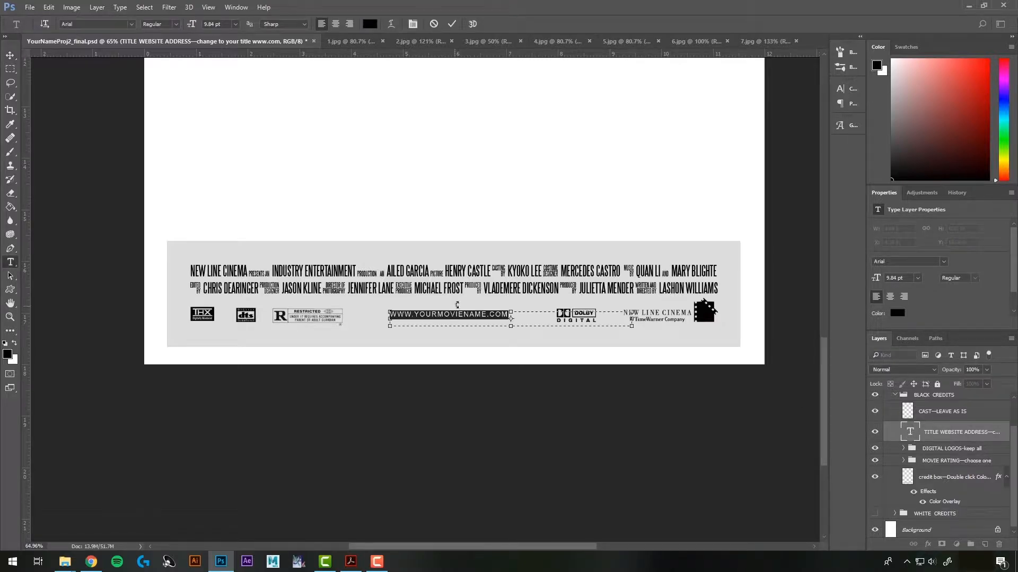
{"action": "left_click_drag", "start_coordinate": [487, 313], "coordinate": [412, 314]}
{"action": "left_click", "coordinate": [450, 315]}
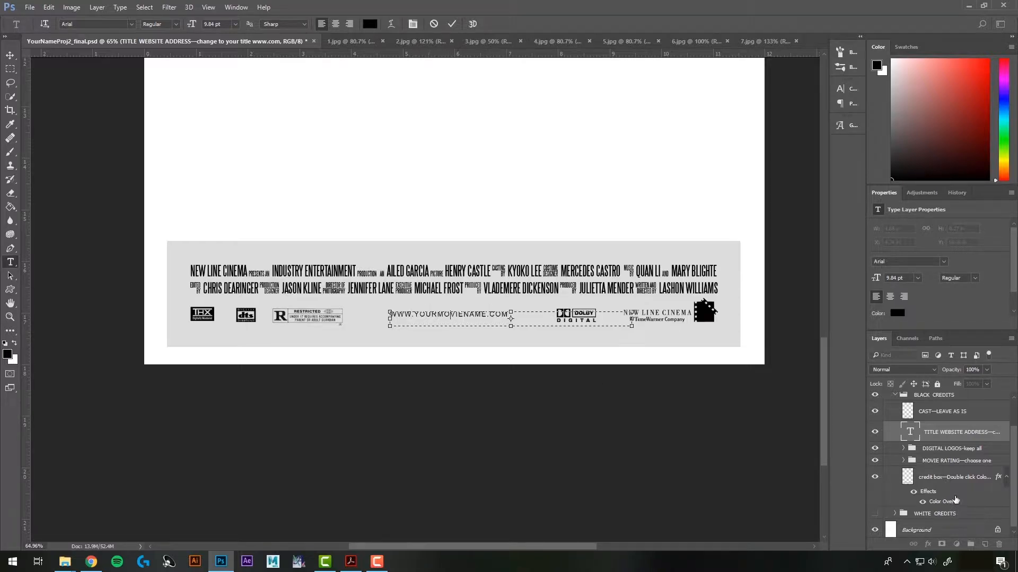
{"action": "left_click", "coordinate": [945, 448]}
{"action": "key", "text": "v"}
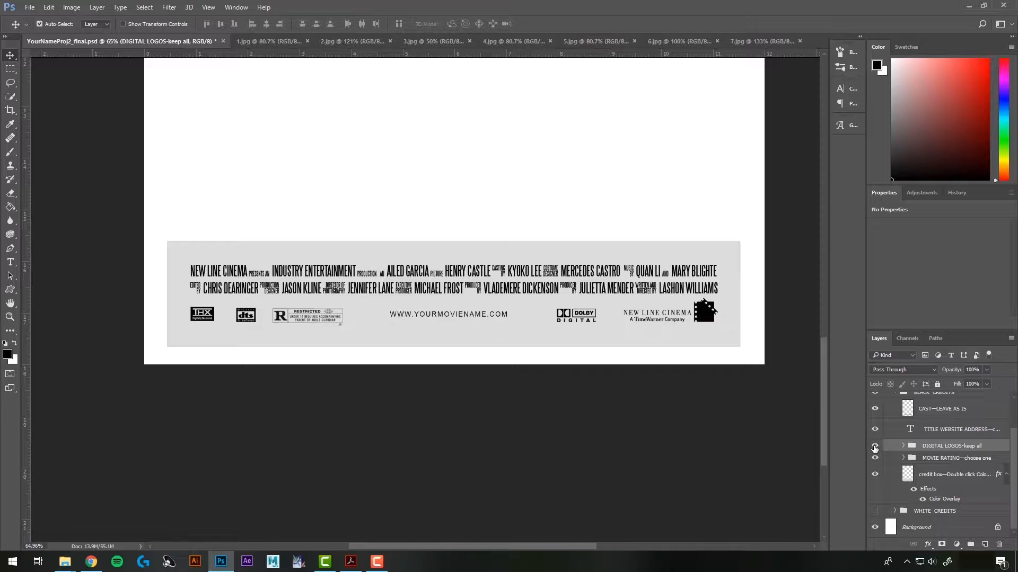
{"action": "left_click", "coordinate": [875, 447]}
{"action": "left_click", "coordinate": [874, 447]}
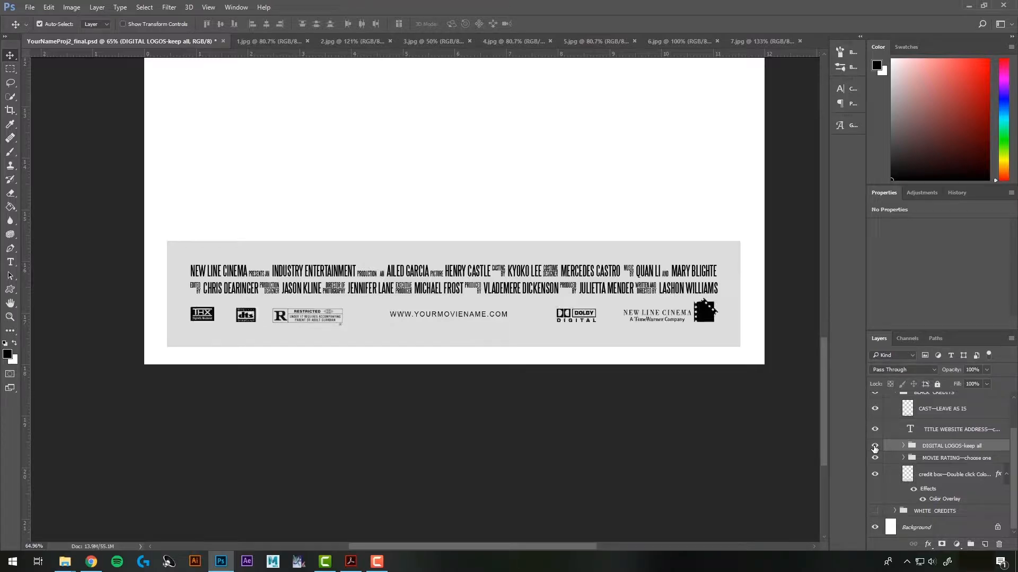
Replace the R rating logo with G General Audiences after previewing PG13 and PG
{"action": "left_click", "coordinate": [950, 459]}
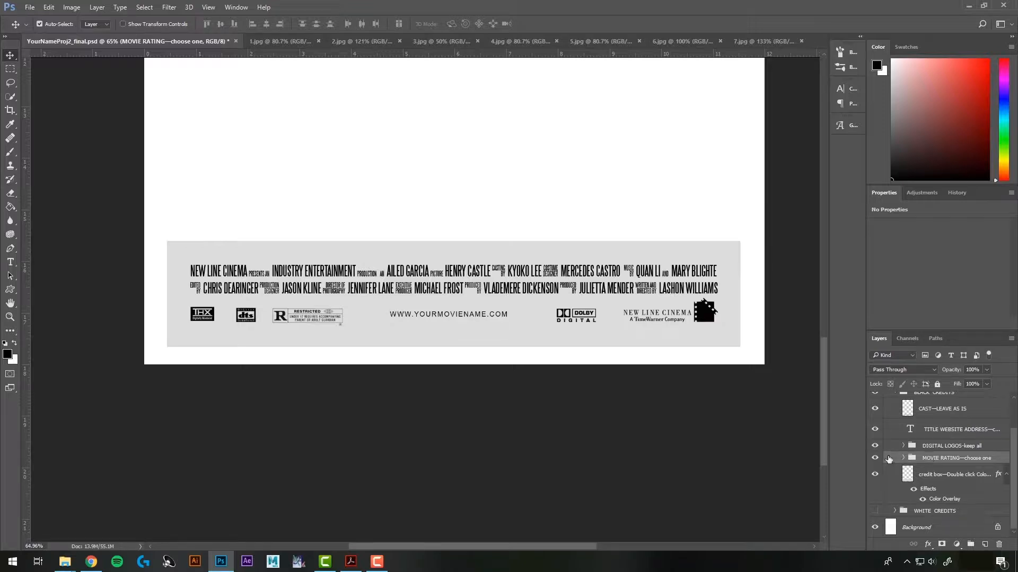
{"action": "left_click", "coordinate": [903, 459]}
{"action": "scroll", "coordinate": [933, 461], "scroll_direction": "down", "scroll_amount": 1}
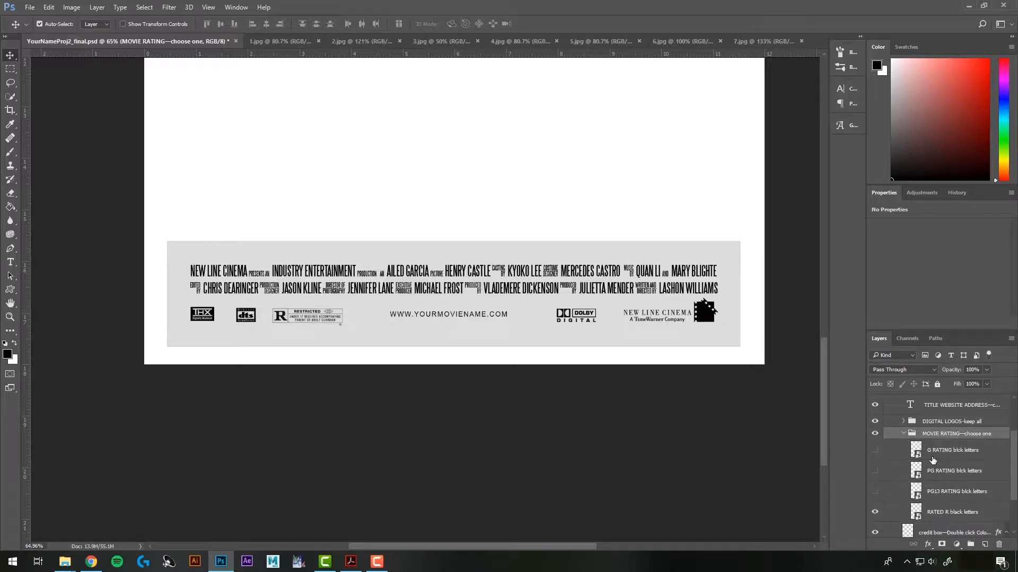
{"action": "left_click", "coordinate": [875, 512]}
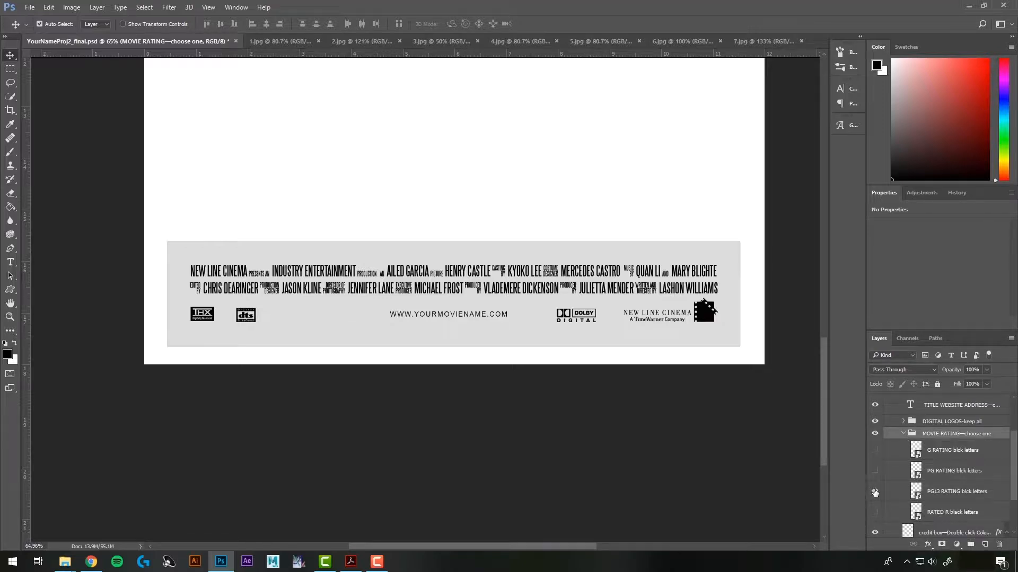
{"action": "left_click", "coordinate": [875, 491]}
{"action": "left_click", "coordinate": [875, 492]}
{"action": "left_click", "coordinate": [875, 471]}
{"action": "left_click", "coordinate": [875, 472]}
{"action": "left_click", "coordinate": [875, 450]}
Check the grey credit box stays on, then collapse MOVIE RATING, BLACK CREDITS and CREDITS groups
{"action": "left_click", "coordinate": [903, 433]}
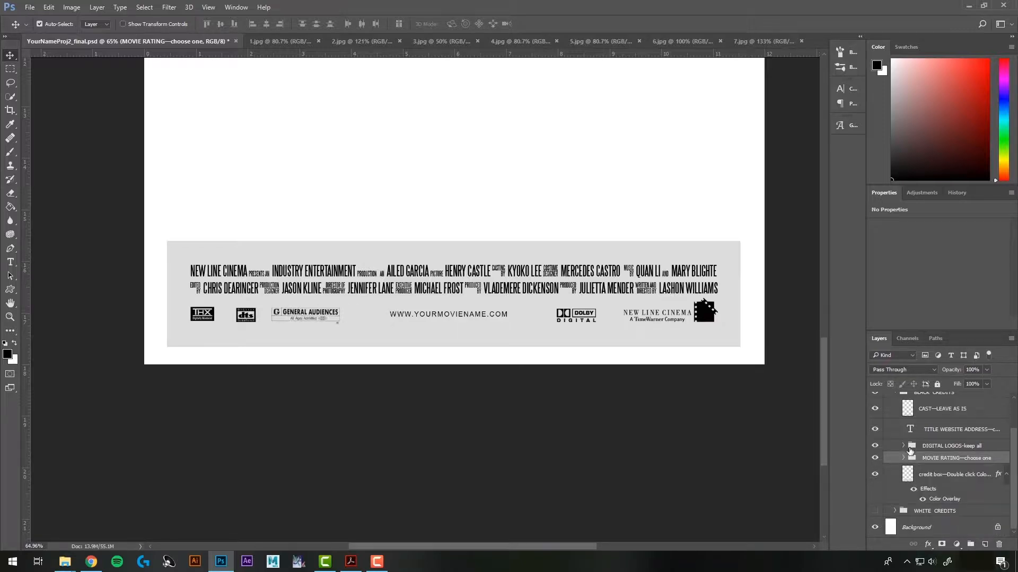
{"action": "left_click", "coordinate": [875, 474]}
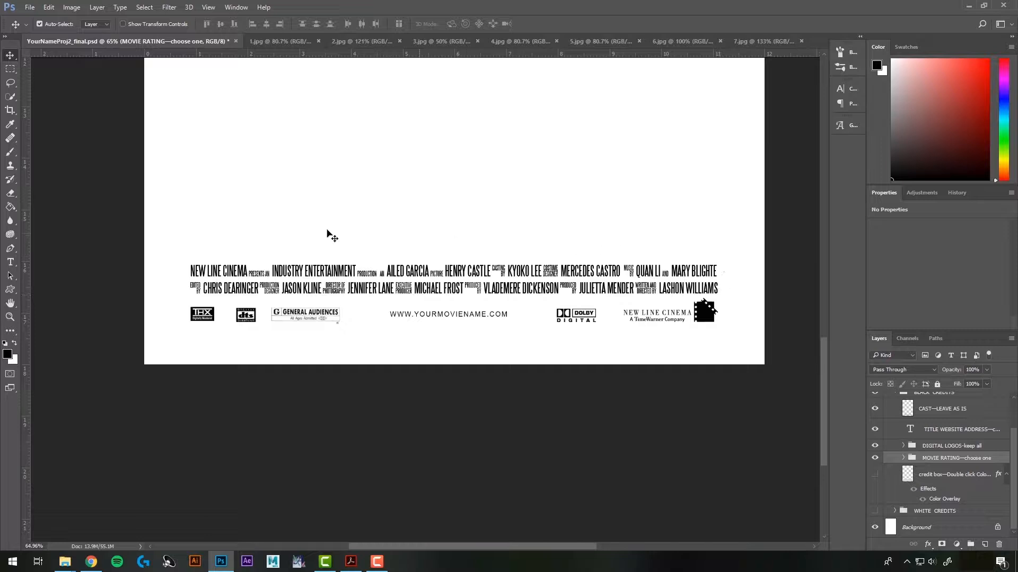
{"action": "left_click", "coordinate": [875, 475]}
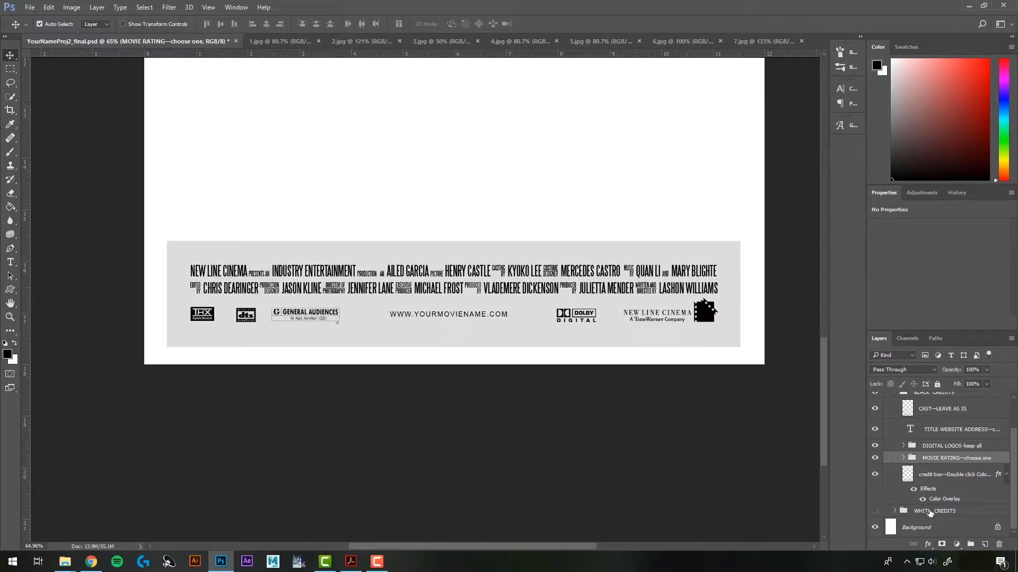
{"action": "scroll", "coordinate": [910, 455], "scroll_direction": "up", "scroll_amount": 1}
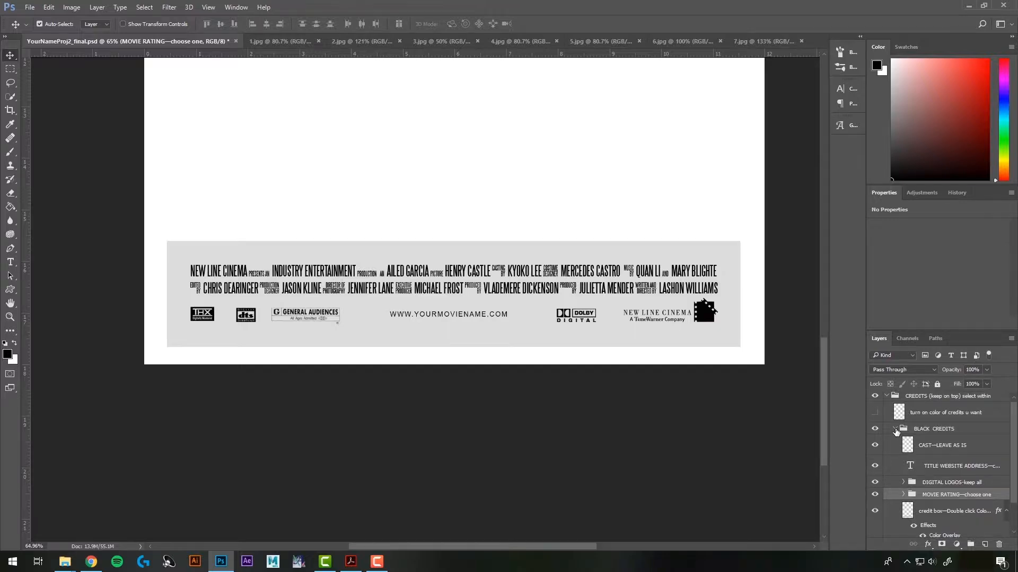
{"action": "left_click", "coordinate": [895, 430]}
{"action": "left_click", "coordinate": [887, 398]}
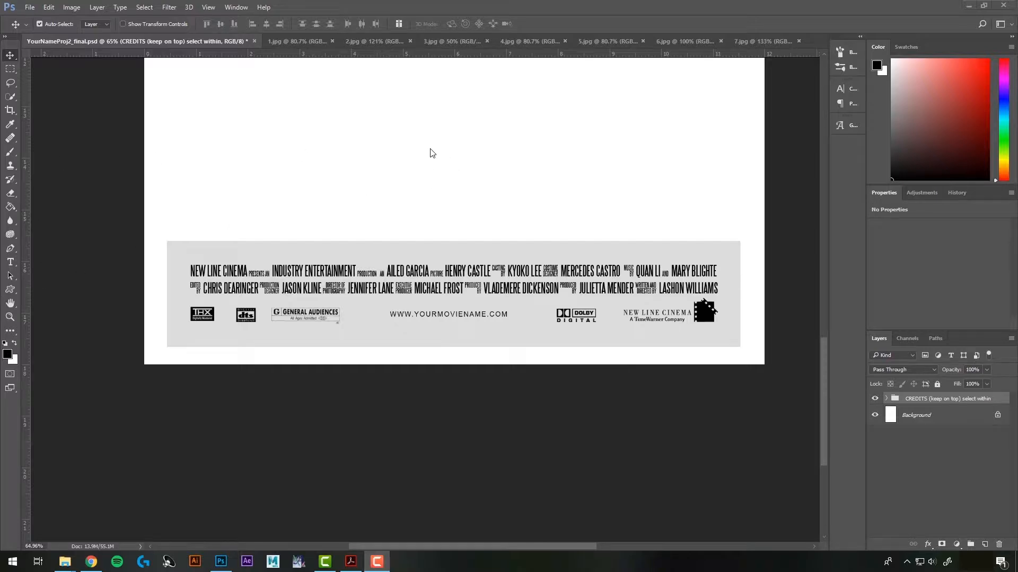
Review the HAUNTED, Teen Wolf and Gangster Squad posters, then switch to the ART-112 course page
{"action": "left_click", "coordinate": [294, 42]}
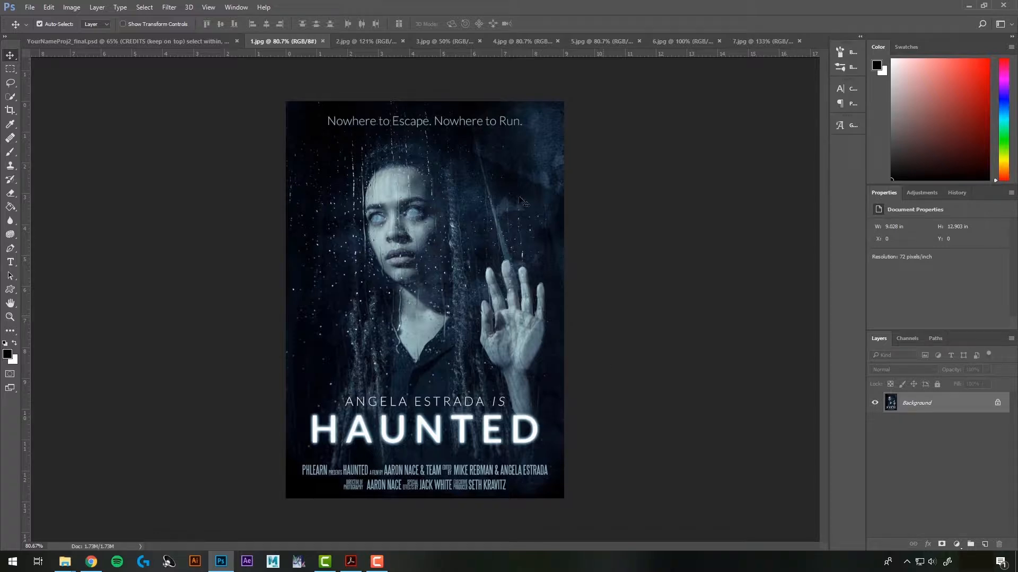
{"action": "left_click", "coordinate": [375, 44]}
{"action": "scroll", "coordinate": [495, 289], "scroll_direction": "up", "scroll_amount": 2}
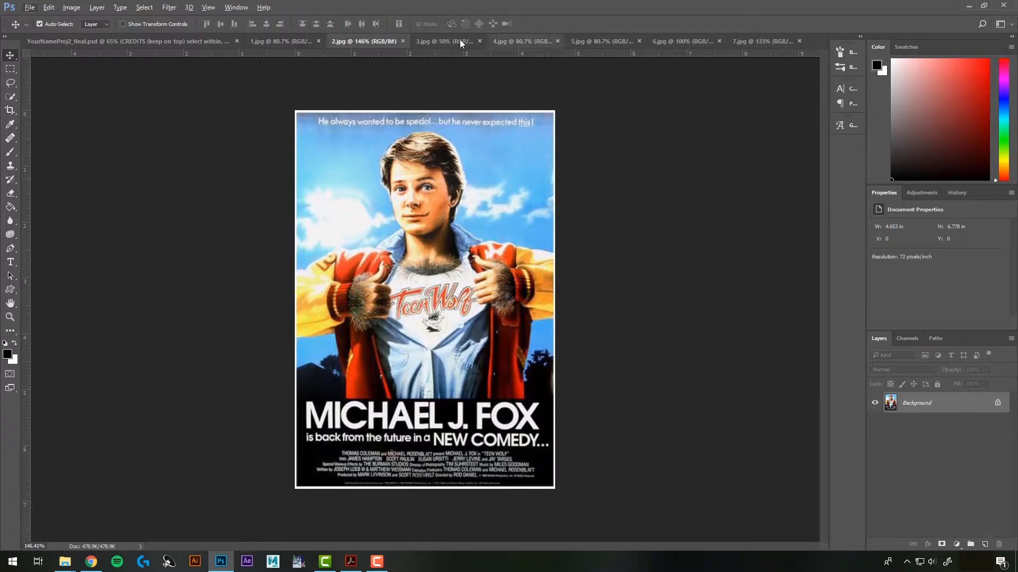
{"action": "left_click", "coordinate": [439, 41]}
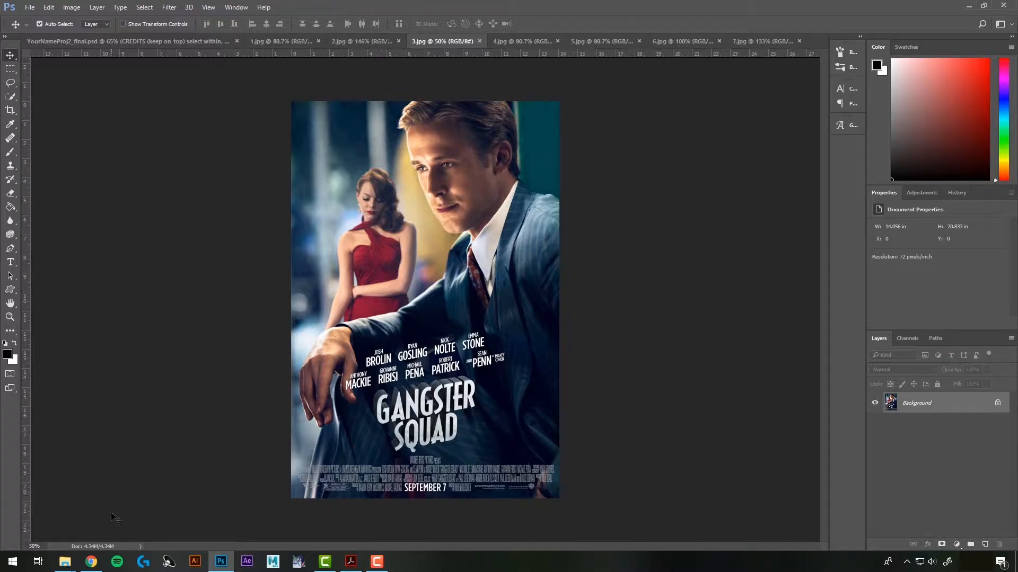
{"action": "left_click", "coordinate": [91, 561]}
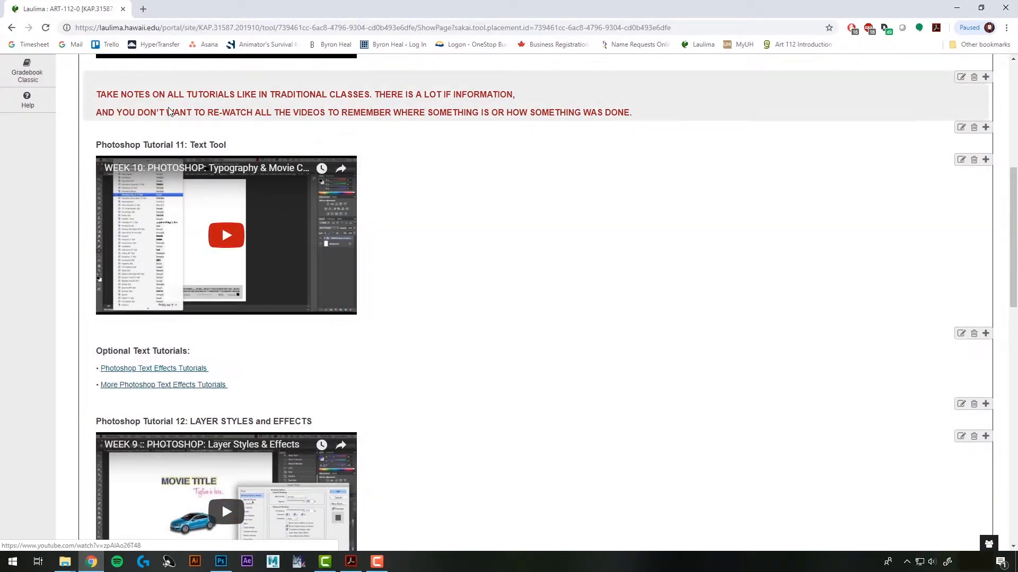
Browse the Tuts+ 100 Best Photoshop Text Effects article, then return to Photoshop
{"action": "left_click", "coordinate": [142, 371]}
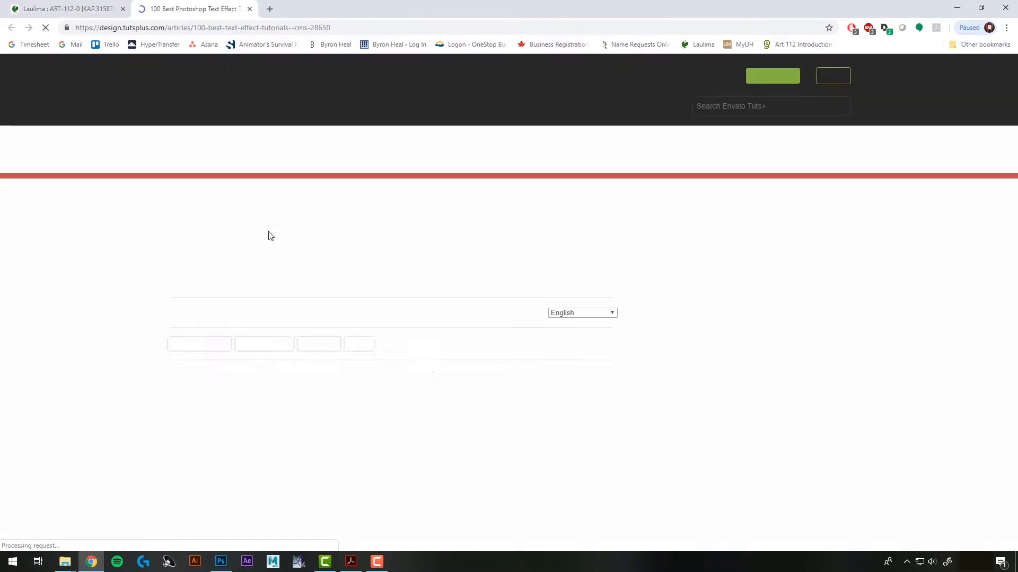
{"action": "scroll", "coordinate": [306, 232], "scroll_direction": "down", "scroll_amount": 7}
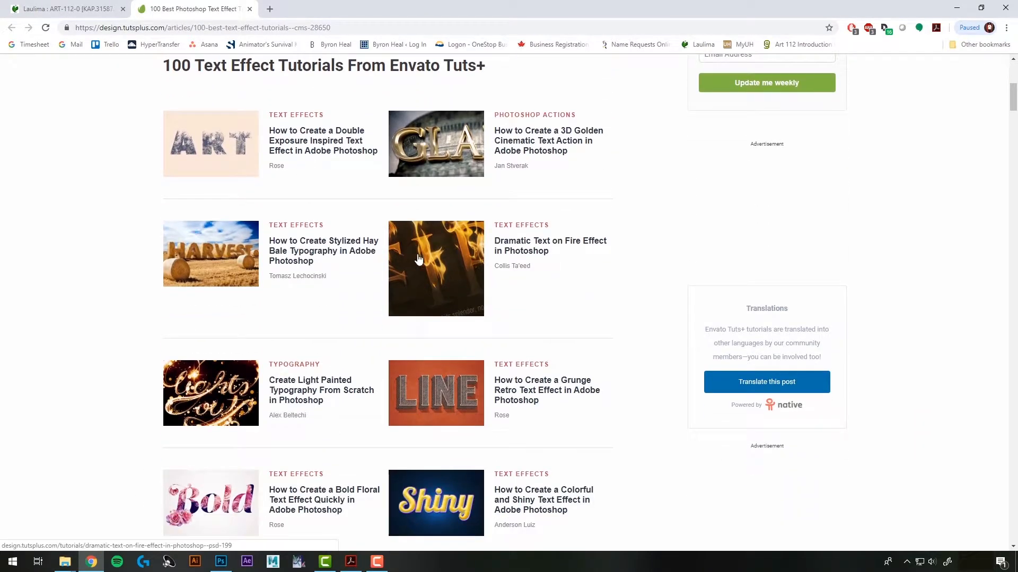
{"action": "scroll", "coordinate": [338, 292], "scroll_direction": "down", "scroll_amount": 8}
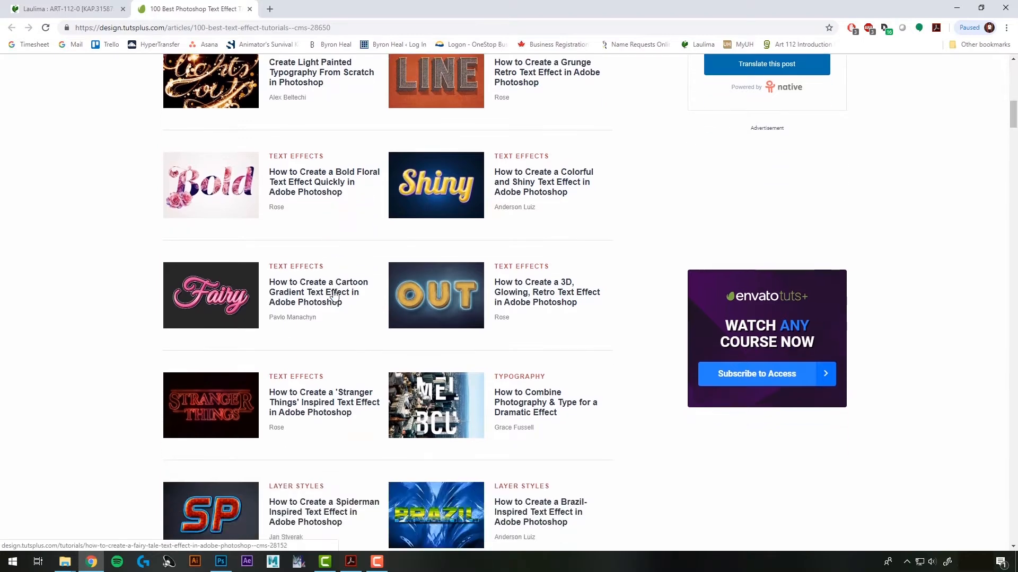
{"action": "scroll", "coordinate": [331, 297], "scroll_direction": "down", "scroll_amount": 10}
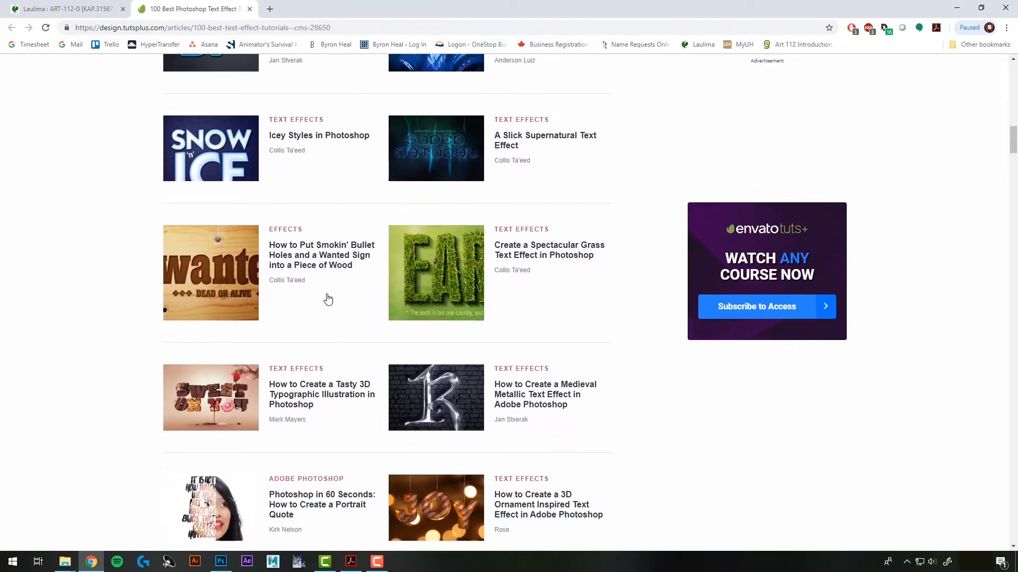
{"action": "scroll", "coordinate": [327, 300], "scroll_direction": "down", "scroll_amount": 8}
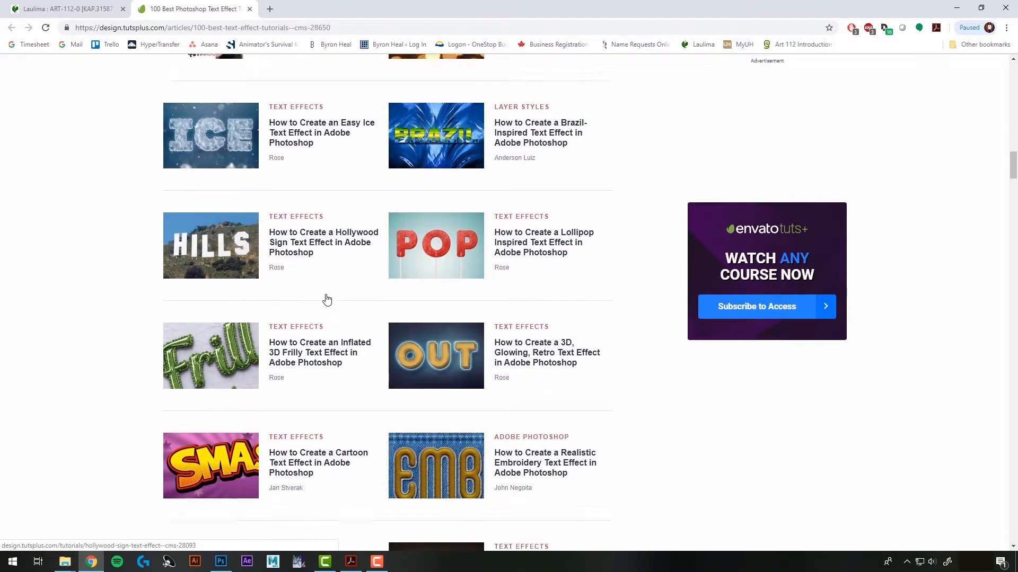
{"action": "scroll", "coordinate": [324, 299], "scroll_direction": "up", "scroll_amount": 6}
{"action": "key", "text": "alt+Tab"}
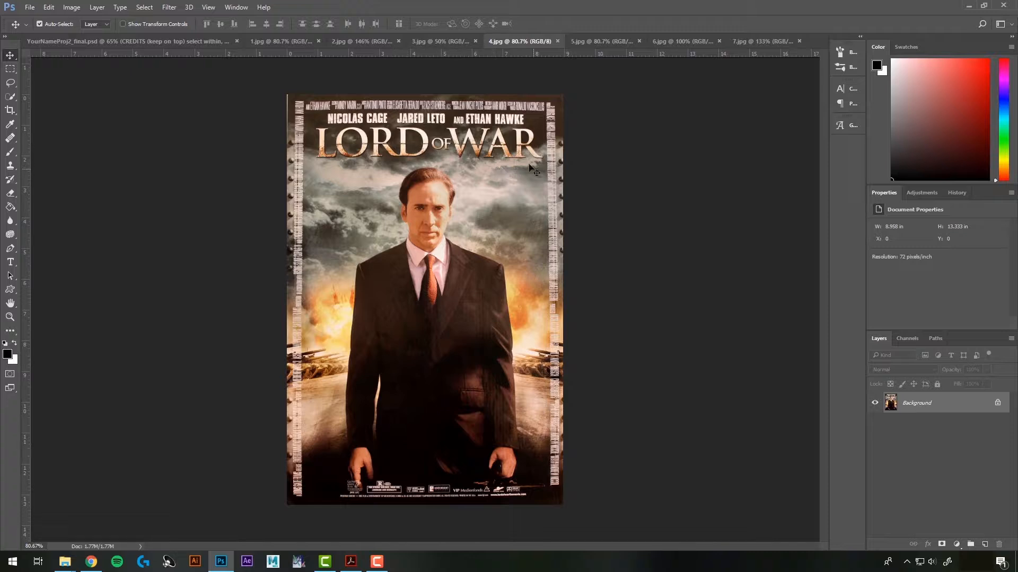
Look through In the Heart of the Sea, The Guilt Trip and Iron Man, then reopen YourNameProj2_final.psd
{"action": "left_click", "coordinate": [600, 42]}
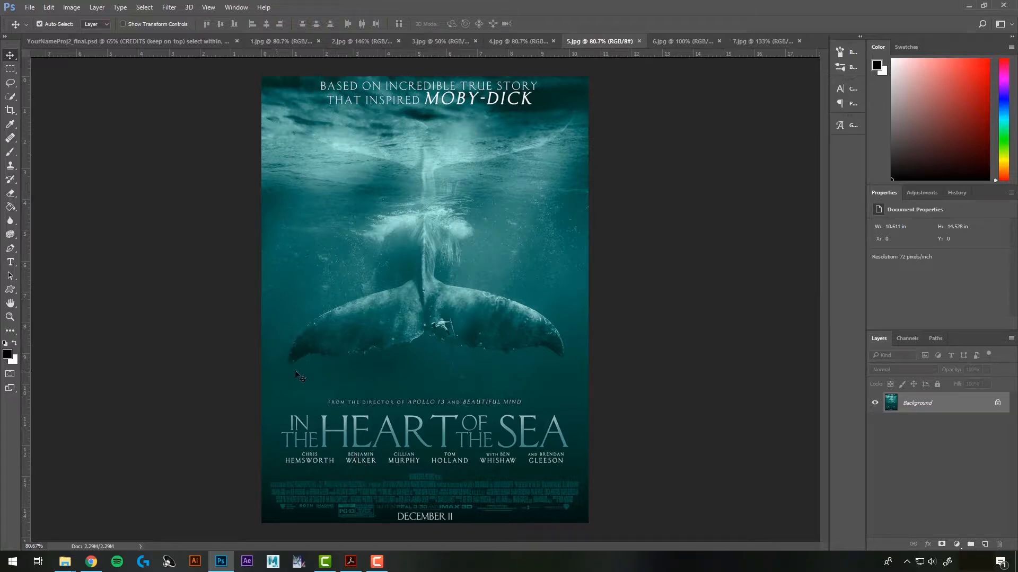
{"action": "left_click", "coordinate": [676, 40]}
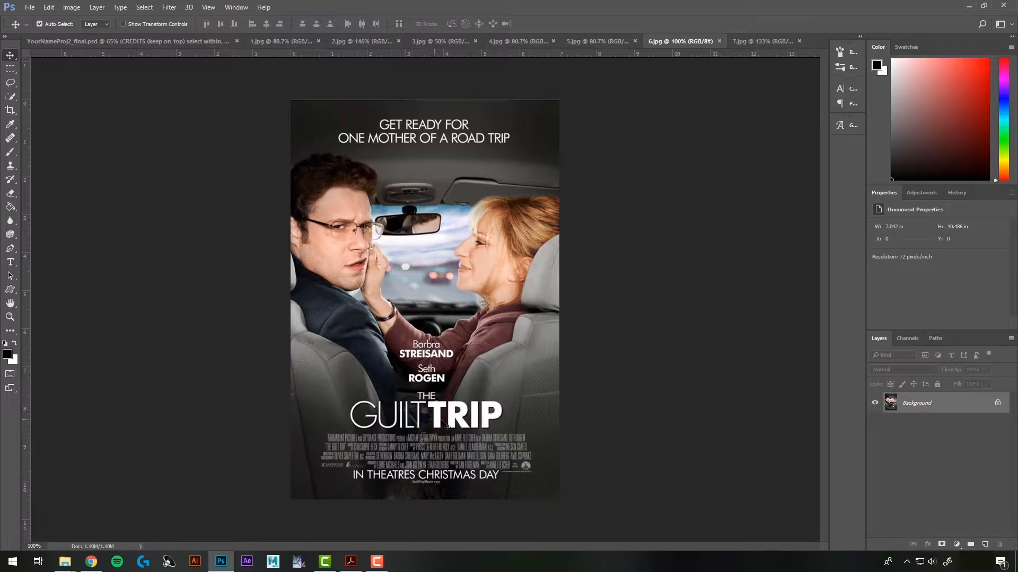
{"action": "left_click", "coordinate": [758, 43]}
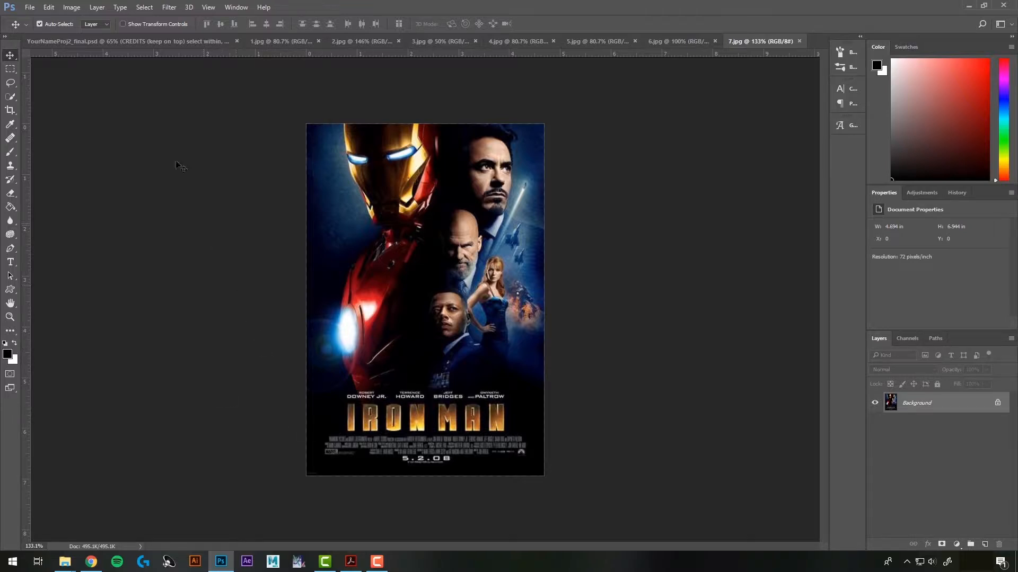
{"action": "left_click", "coordinate": [133, 40]}
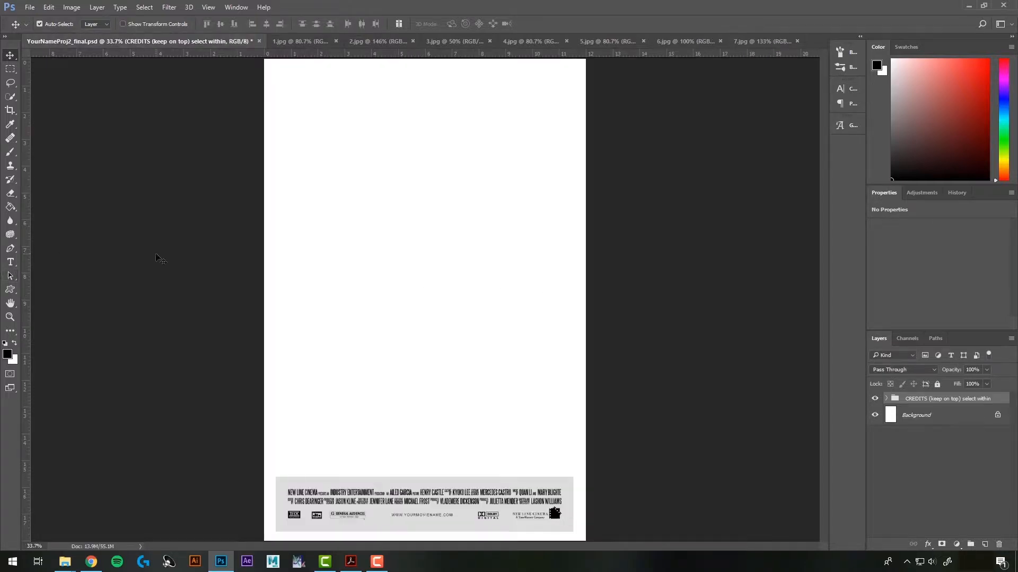
Type MOVIETITLE near the poster top and shift it right toward the centre
{"action": "left_click", "coordinate": [13, 267]}
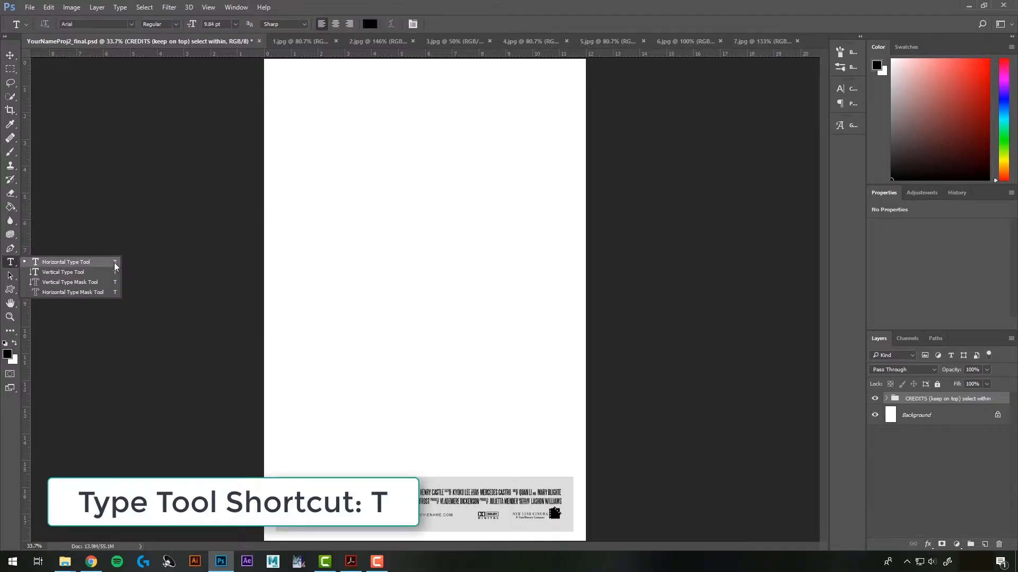
{"action": "left_click", "coordinate": [113, 263]}
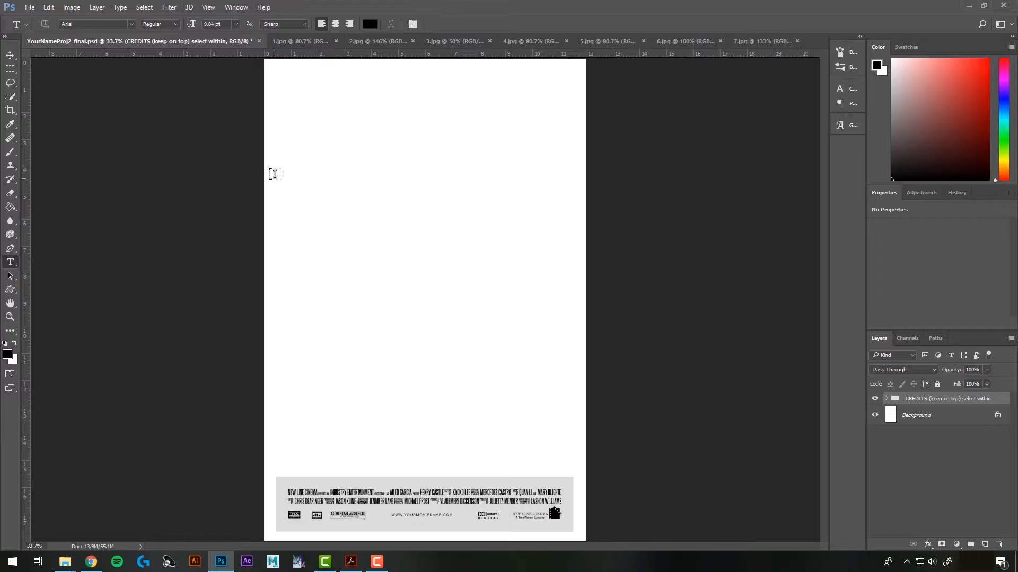
{"action": "left_click", "coordinate": [313, 145]}
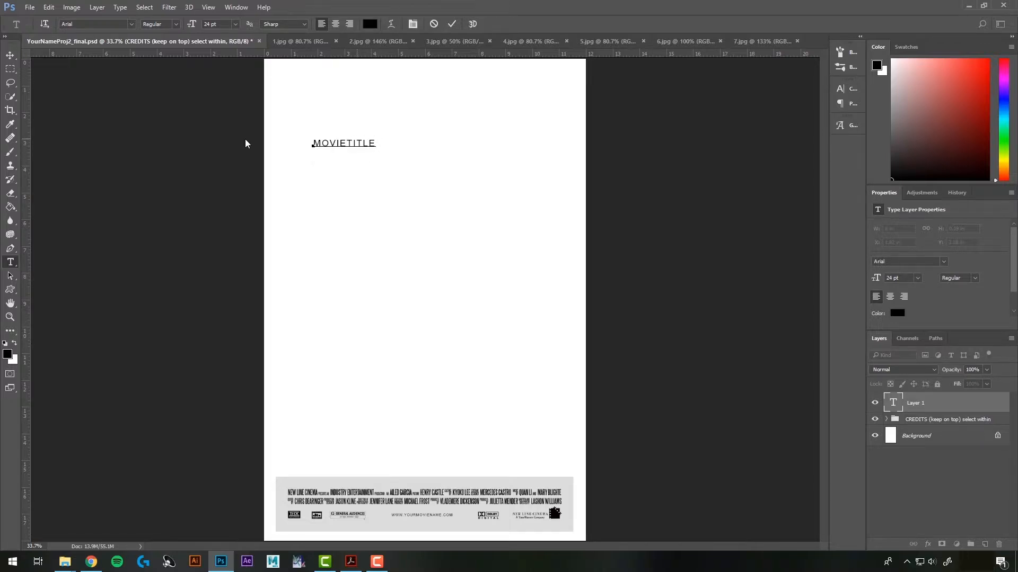
{"action": "left_click", "coordinate": [10, 55]}
{"action": "left_click_drag", "start_coordinate": [348, 148], "coordinate": [383, 137]}
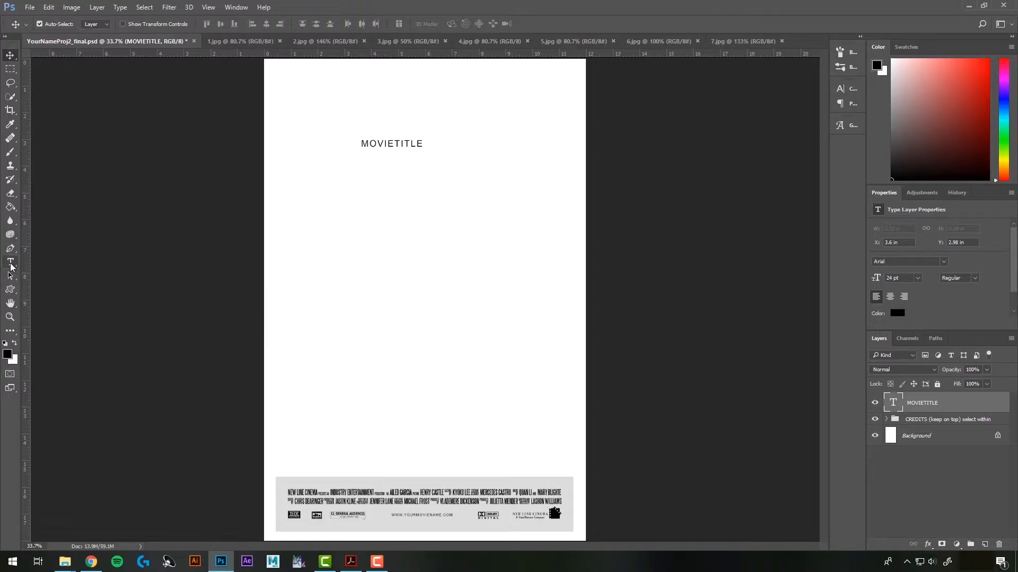
Reselect the MOVIETITLE text and layer name, keeping the 24 pt black Arial title unchanged
{"action": "left_click", "coordinate": [10, 263]}
{"action": "left_click", "coordinate": [390, 144]}
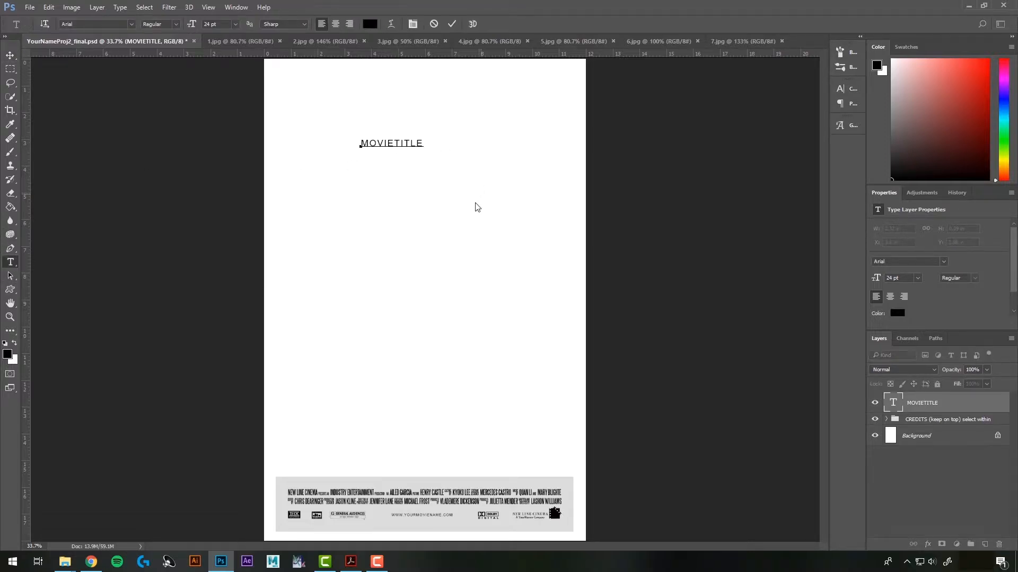
{"action": "key", "text": "ctrl+a"}
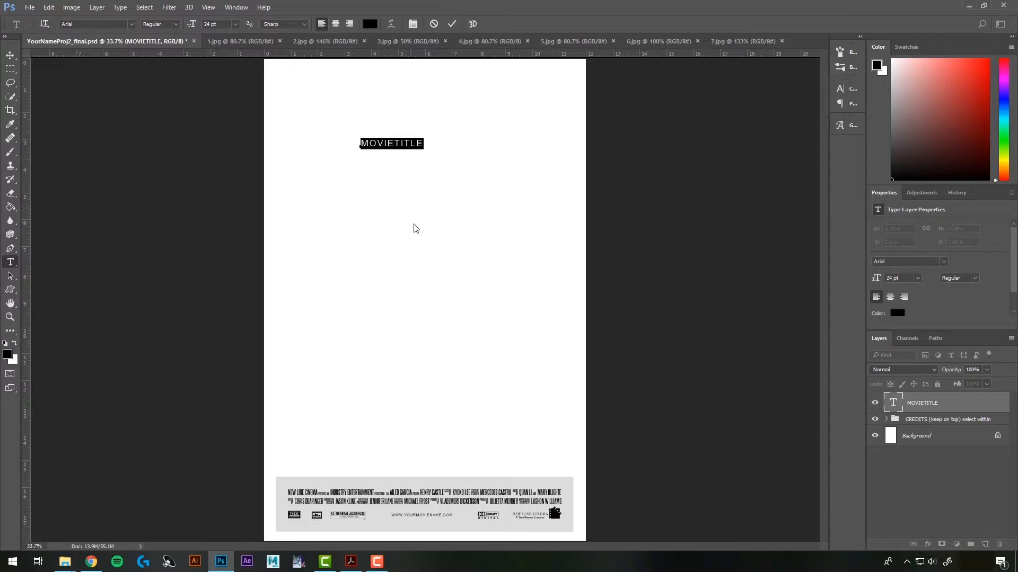
{"action": "left_click", "coordinate": [10, 55]}
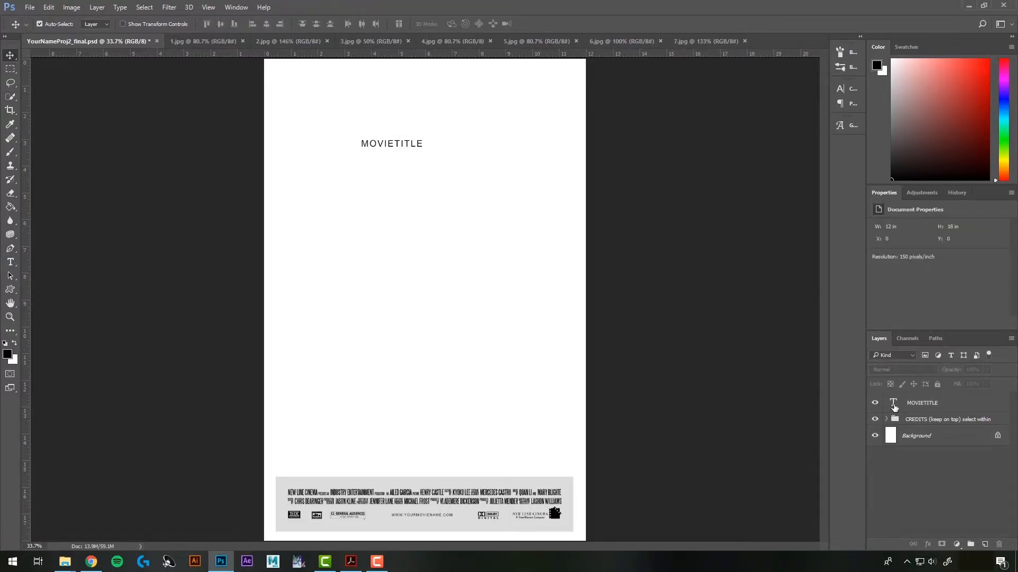
{"action": "double_click", "coordinate": [893, 404]}
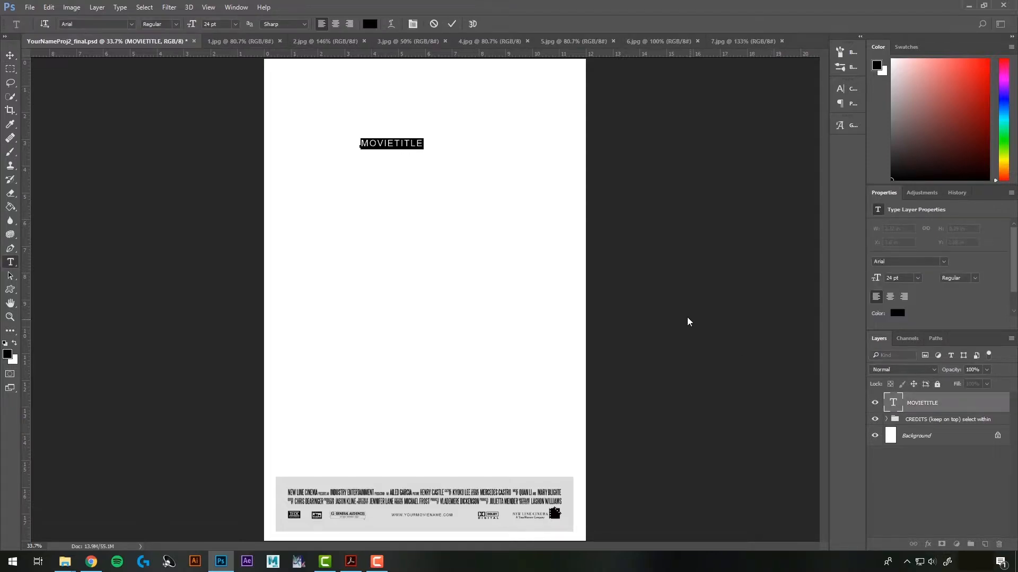
{"action": "left_click", "coordinate": [751, 288]}
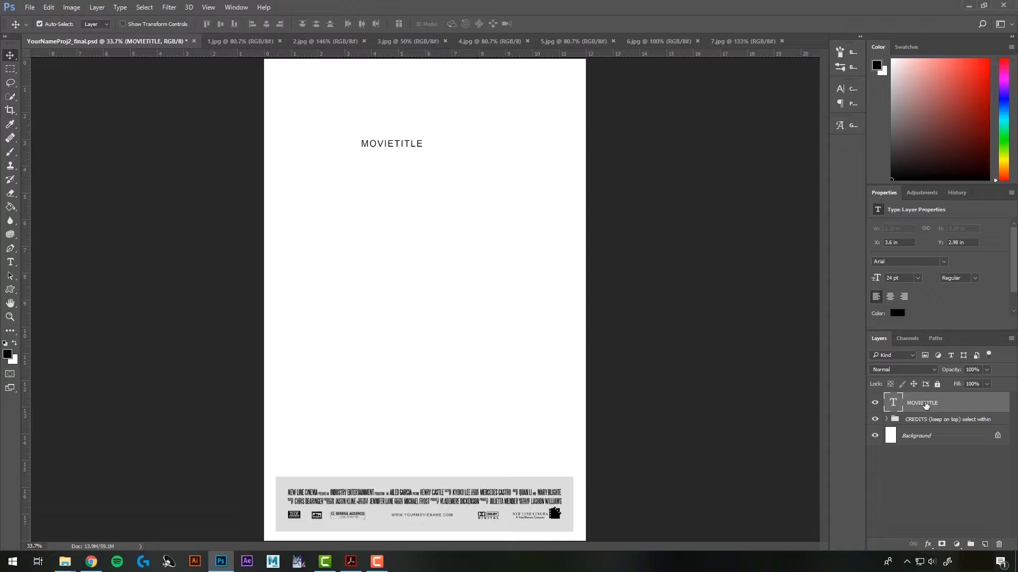
{"action": "double_click", "coordinate": [925, 404]}
{"action": "key", "text": "Return"}
{"action": "left_click", "coordinate": [235, 9]}
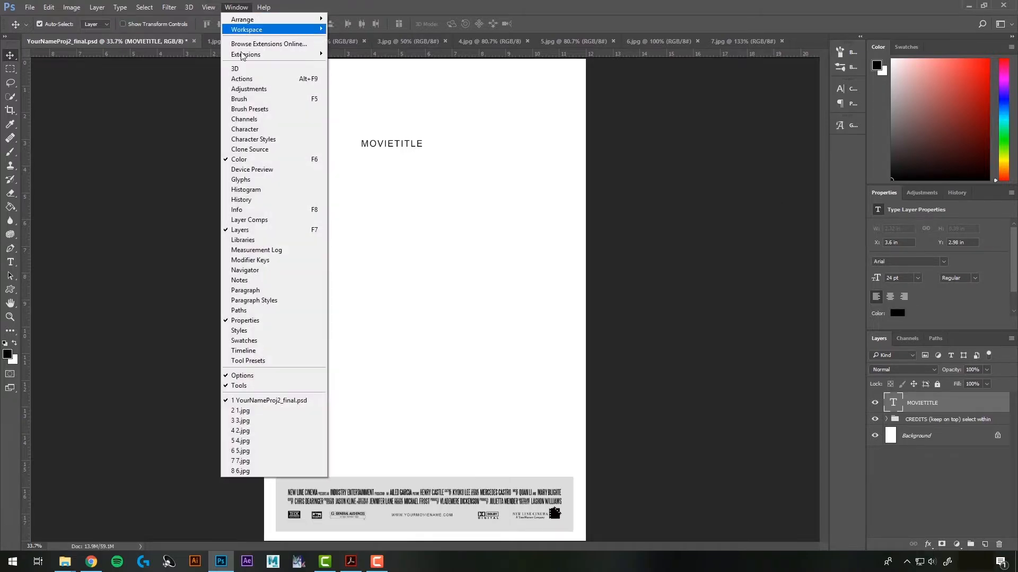
{"action": "left_click", "coordinate": [236, 8]}
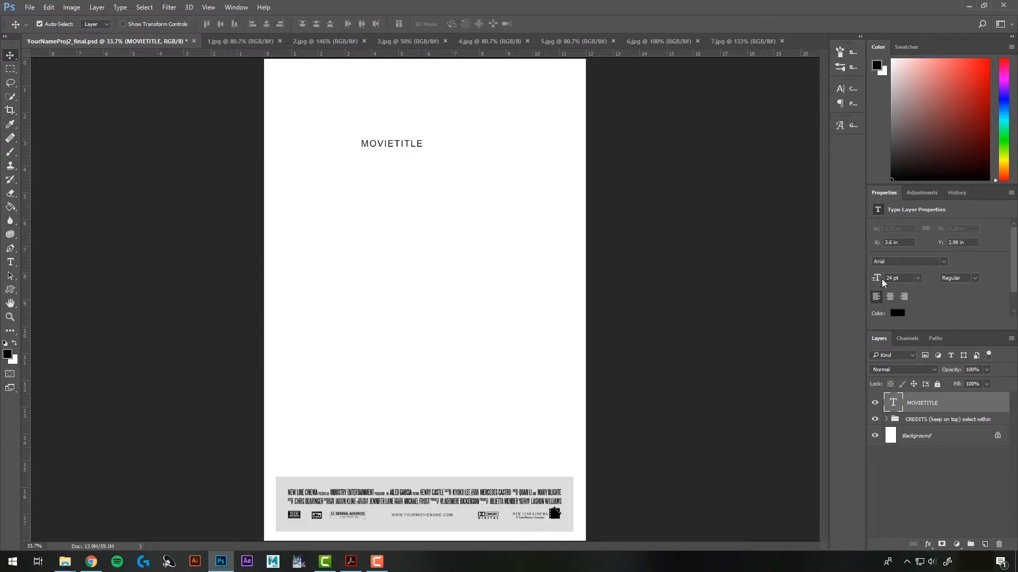
Set MOVIETITLE to 30 pt, undoing an accidental scrubby-slider enlargement
{"action": "left_click", "coordinate": [915, 277]}
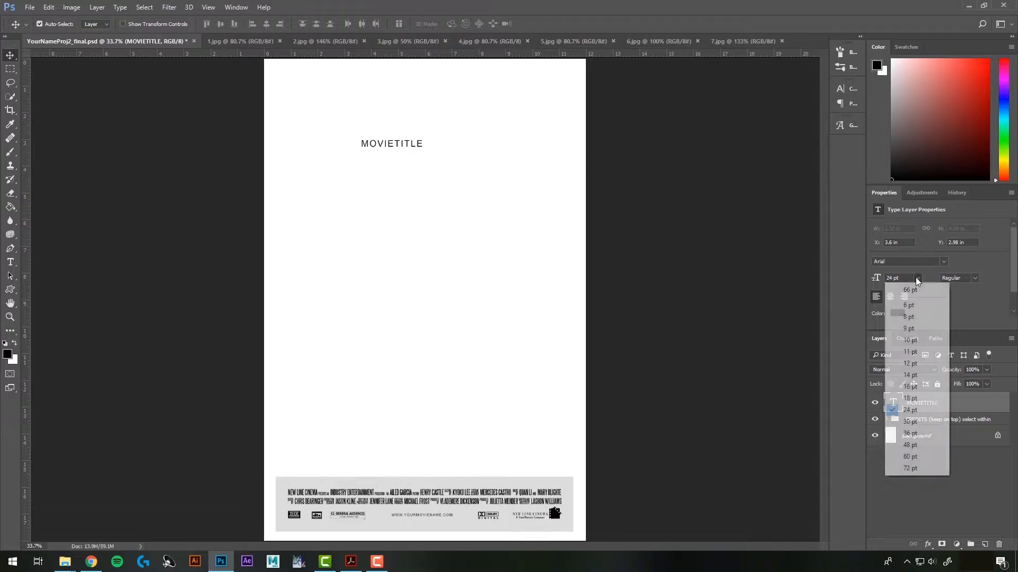
{"action": "left_click", "coordinate": [911, 422]}
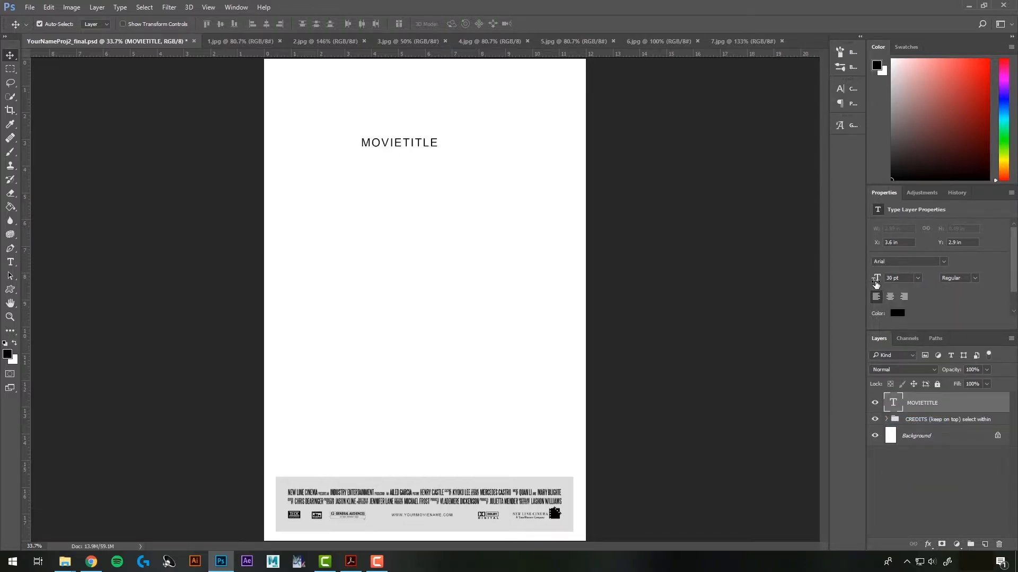
{"action": "mouse_move", "coordinate": [875, 284]}
{"action": "left_mouse_down"}
{"action": "mouse_move", "coordinate": [853, 285]}
{"action": "mouse_move", "coordinate": [893, 291]}
{"action": "left_mouse_up"}
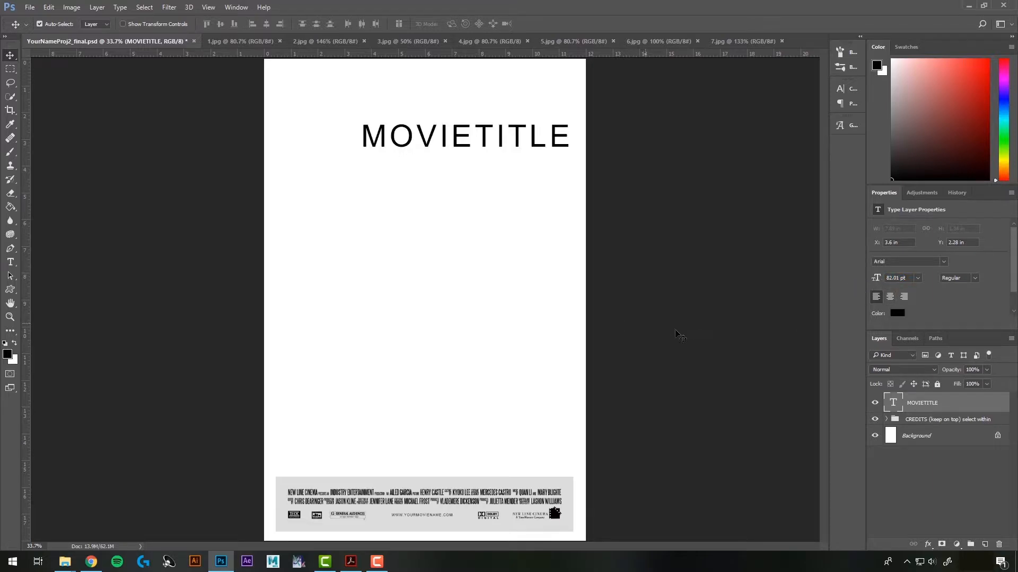
{"action": "key", "text": "ctrl+z"}
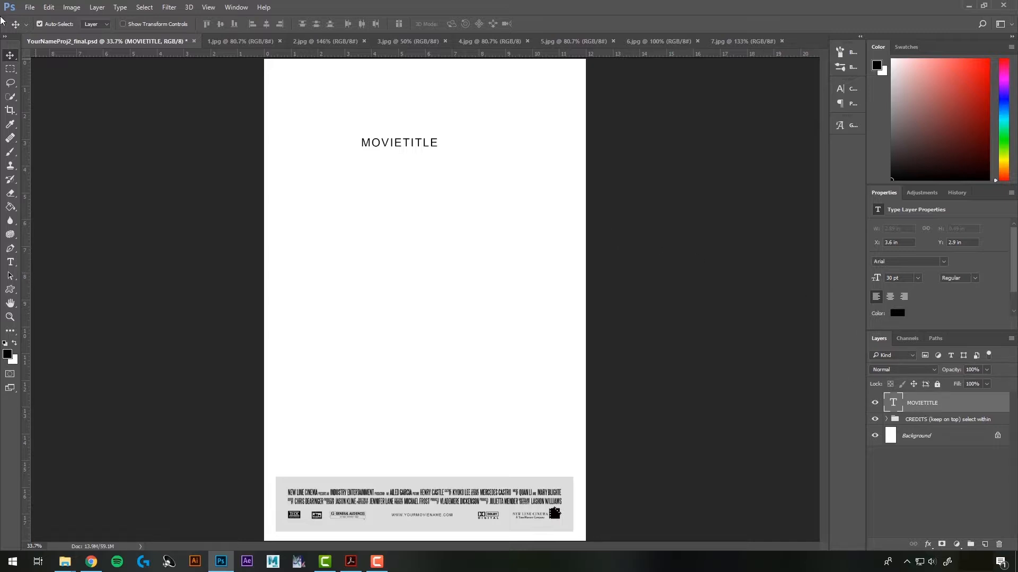
Free Transform MOVIETITLE up to 97.82 pt across the poster, then view The Guilt Trip poster
{"action": "left_click", "coordinate": [48, 8]}
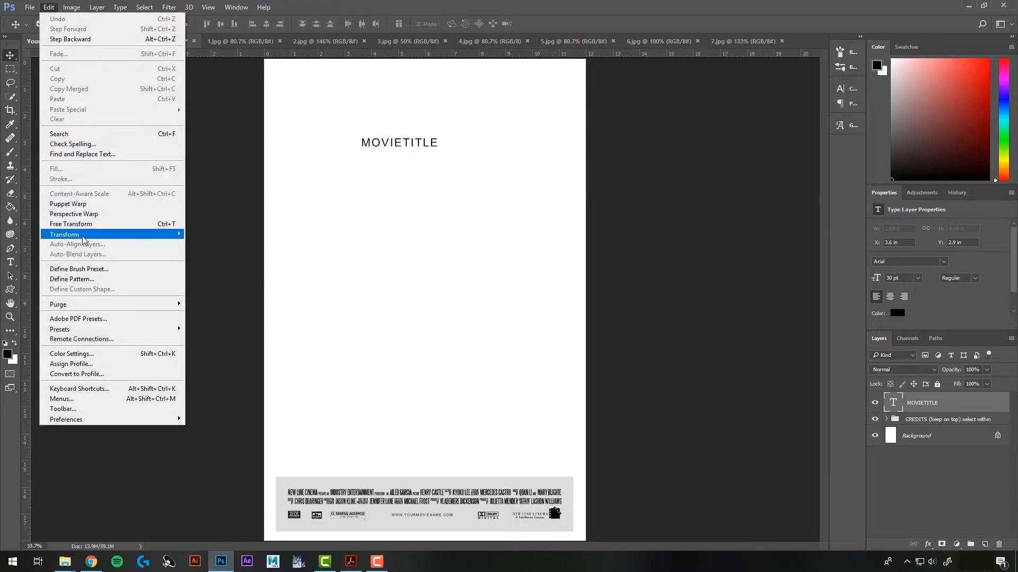
{"action": "left_click", "coordinate": [93, 223]}
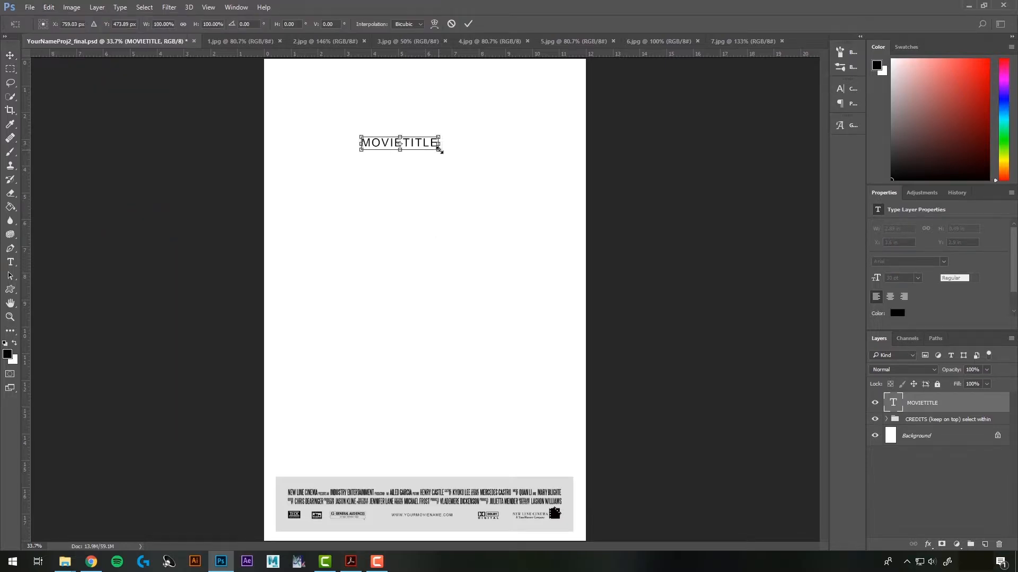
{"action": "left_click_drag", "start_coordinate": [440, 150], "coordinate": [599, 293]}
{"action": "left_click_drag", "start_coordinate": [514, 155], "coordinate": [462, 166]}
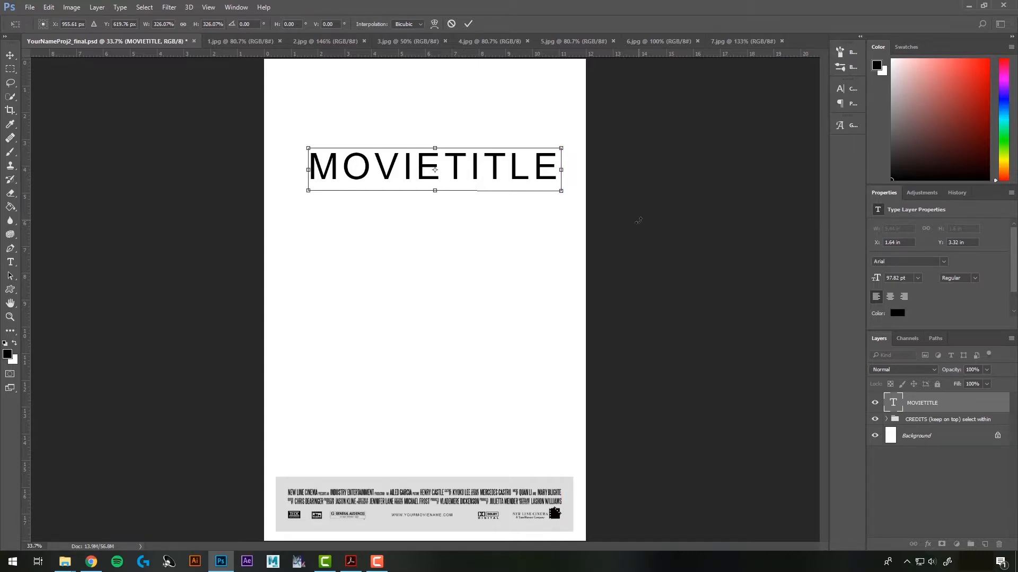
{"action": "key", "text": "Return"}
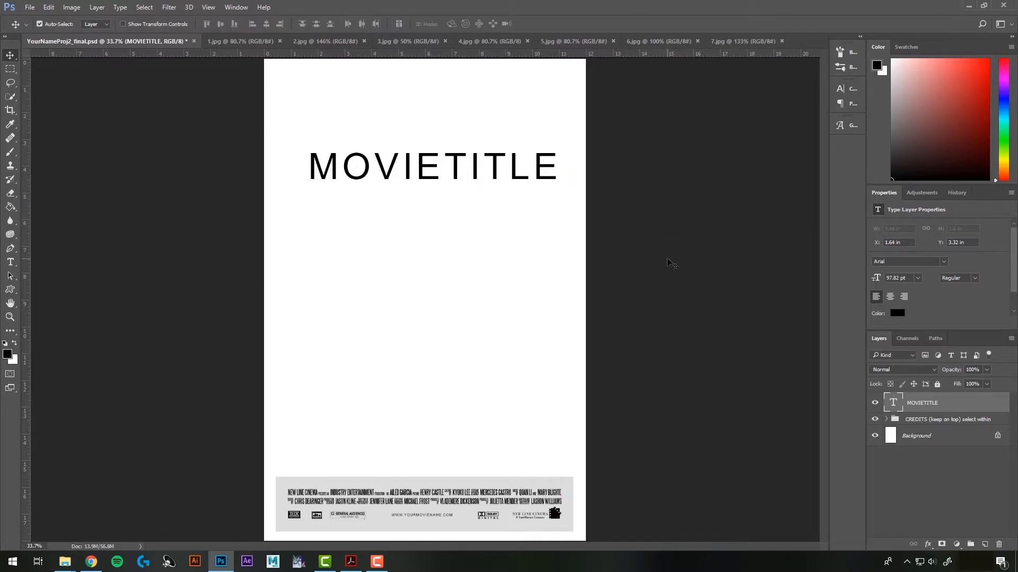
{"action": "left_click", "coordinate": [651, 41]}
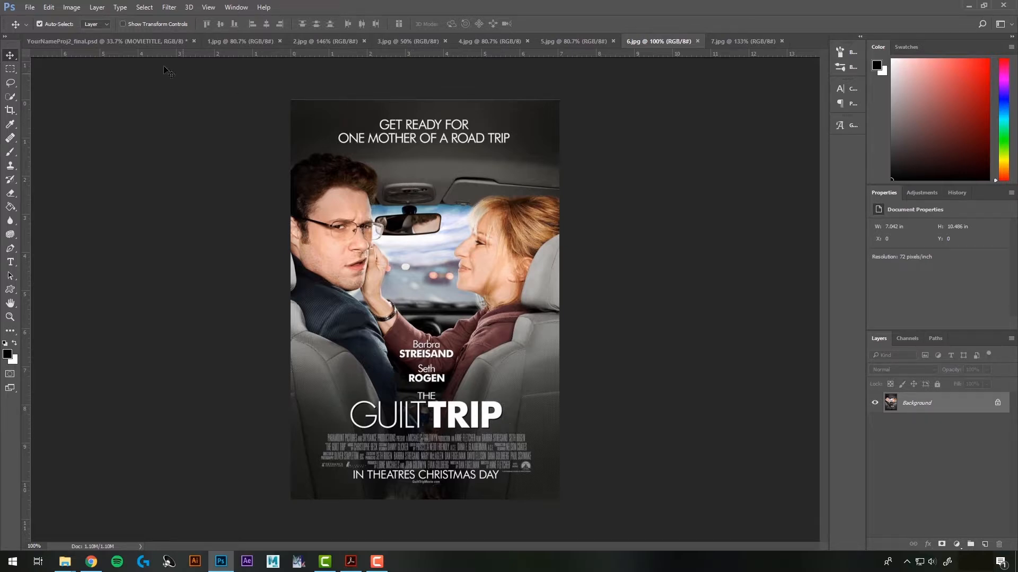
Set the word MOVIE in the heading to the Arial Black style
{"action": "left_click", "coordinate": [116, 40]}
{"action": "key", "text": "t"}
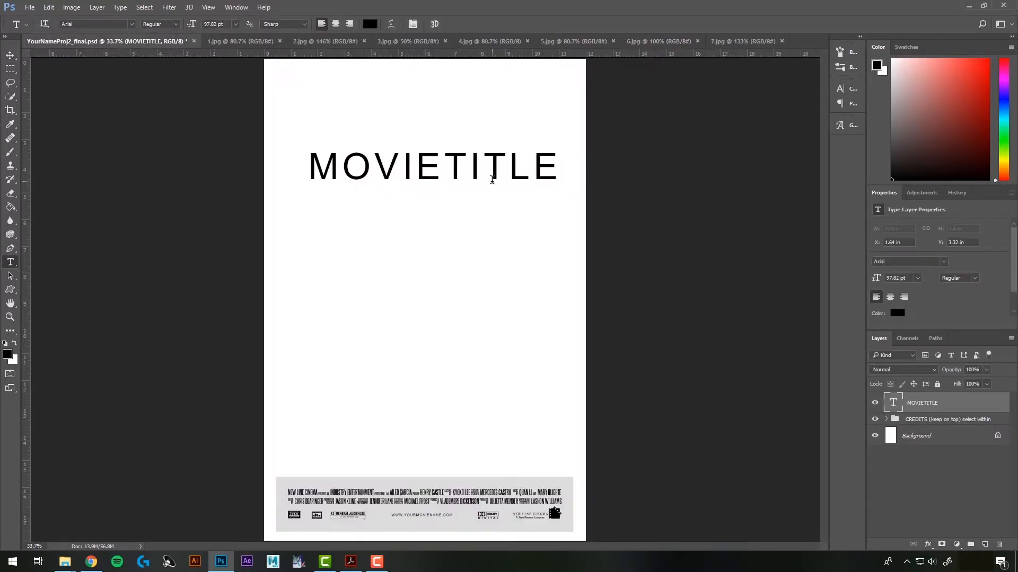
{"action": "left_click", "coordinate": [441, 169]}
{"action": "left_click_drag", "start_coordinate": [441, 169], "coordinate": [307, 169]}
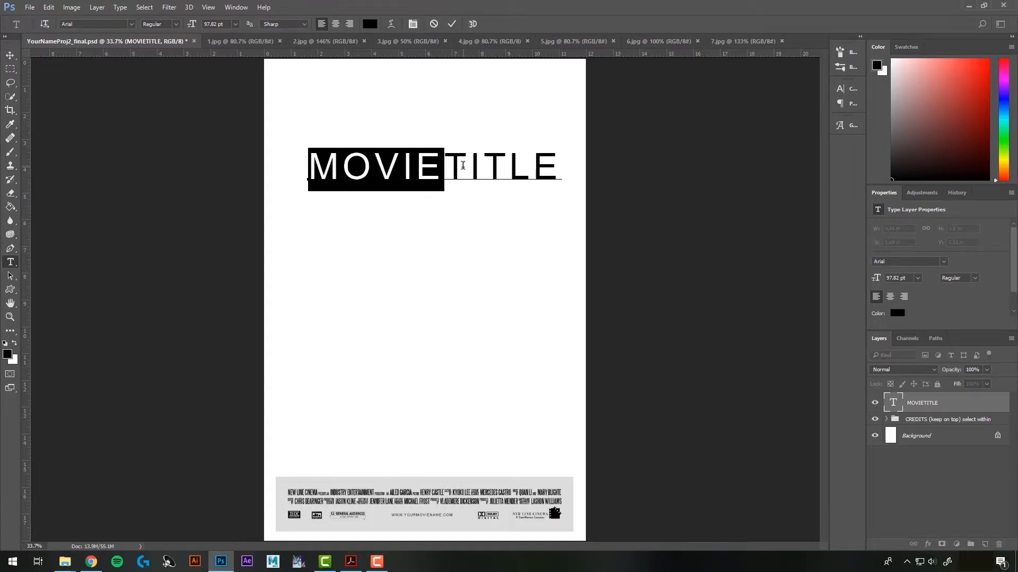
{"action": "left_click", "coordinate": [176, 24]}
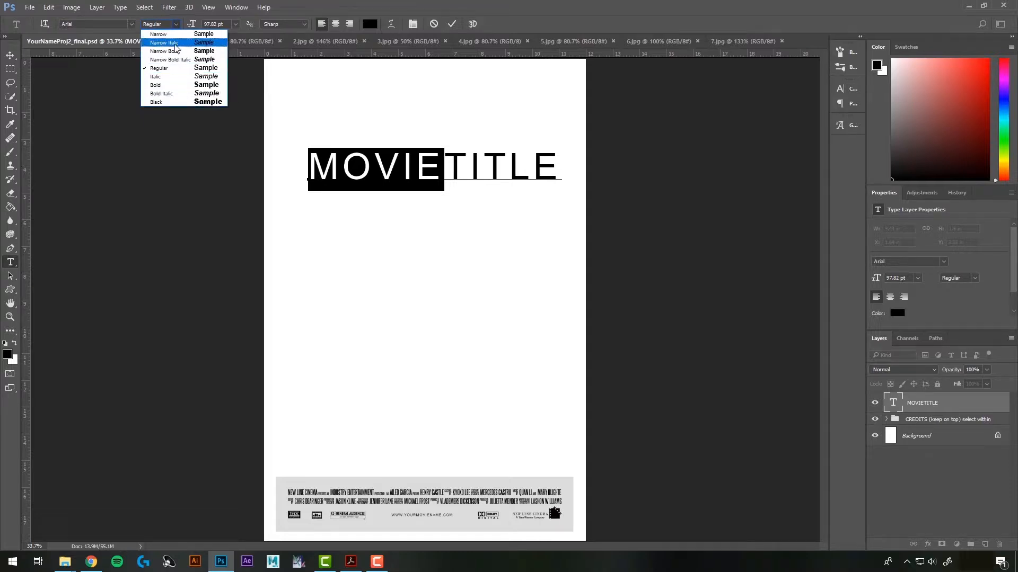
{"action": "left_click", "coordinate": [171, 102]}
{"action": "left_click", "coordinate": [495, 234]}
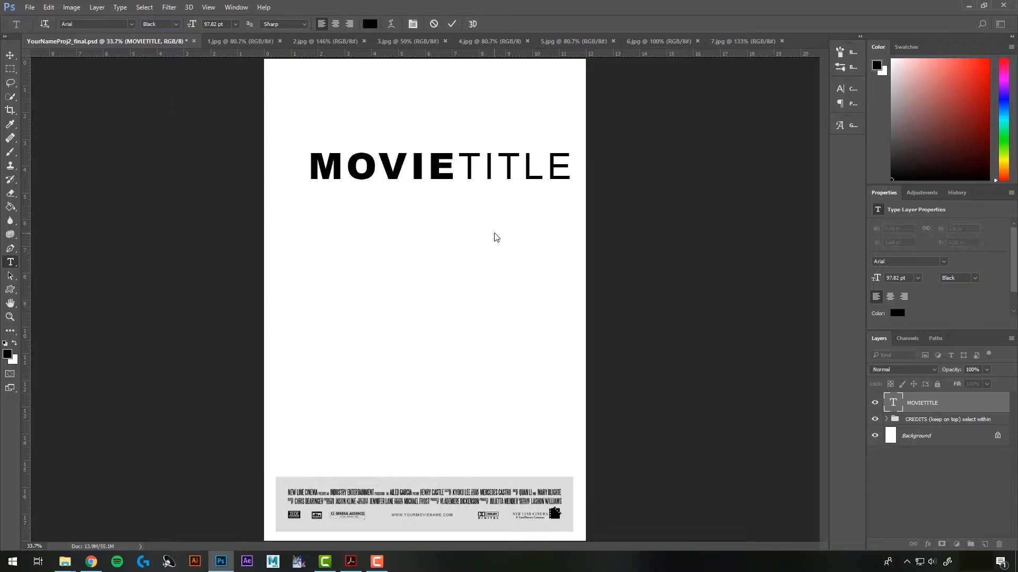
Set TITLE to Arial Narrow, commit, and move the heading up near the top
{"action": "left_click_drag", "start_coordinate": [572, 168], "coordinate": [458, 169]}
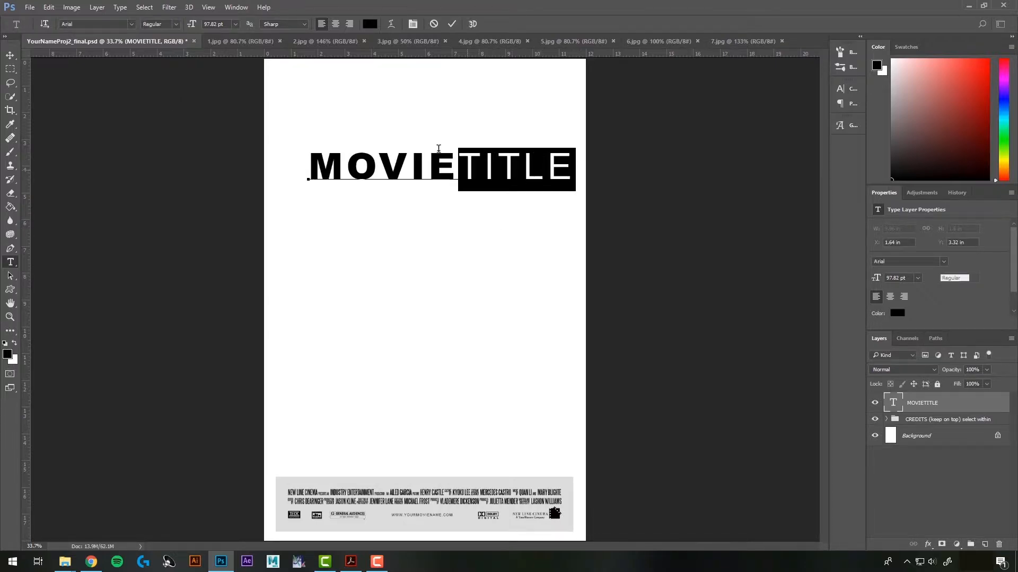
{"action": "left_click", "coordinate": [172, 25]}
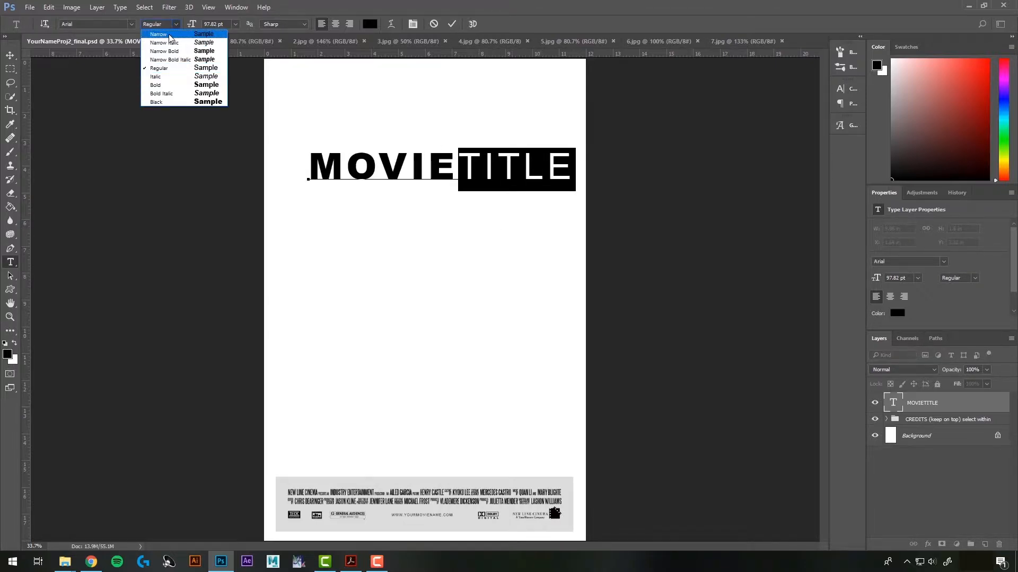
{"action": "left_click", "coordinate": [170, 34]}
{"action": "left_click", "coordinate": [479, 162]}
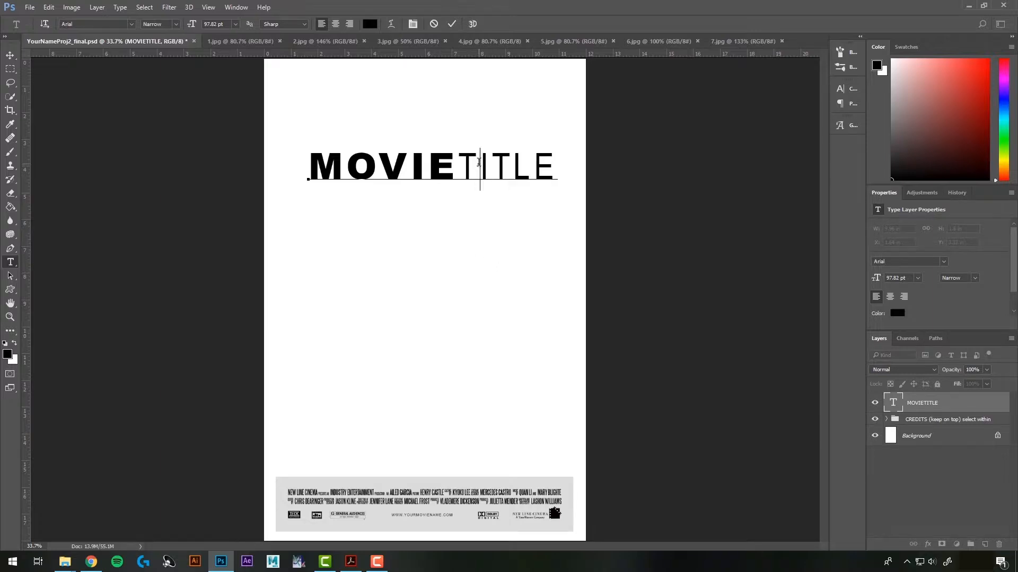
{"action": "key", "text": "ctrl+Return"}
{"action": "key", "text": "v"}
{"action": "left_click_drag", "start_coordinate": [481, 174], "coordinate": [472, 106]}
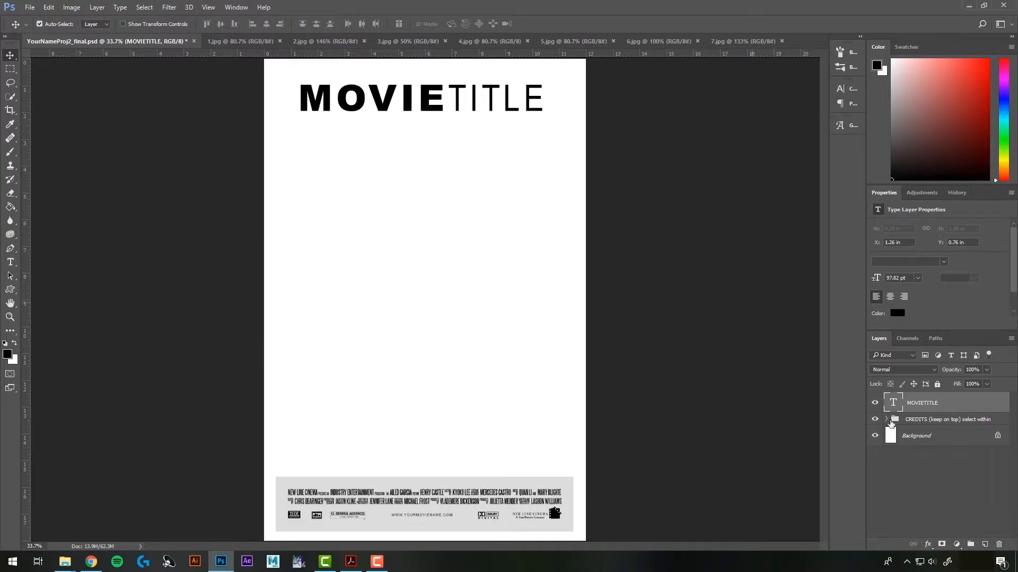
Move the MOVIETITLE heading down just above the credits, checking the 5.jpg reference
{"action": "left_click_drag", "start_coordinate": [471, 116], "coordinate": [471, 459]}
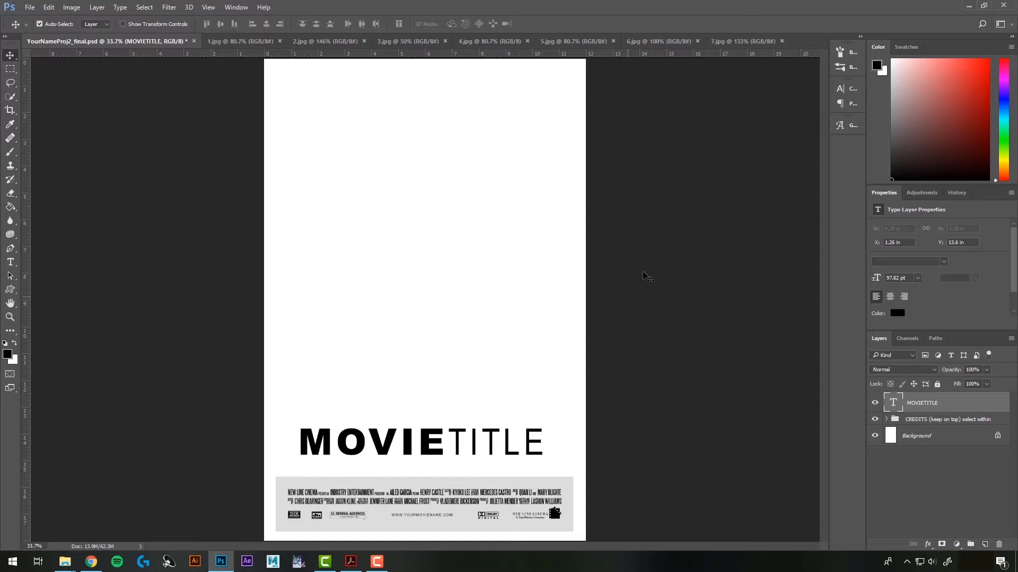
{"action": "left_click", "coordinate": [570, 41]}
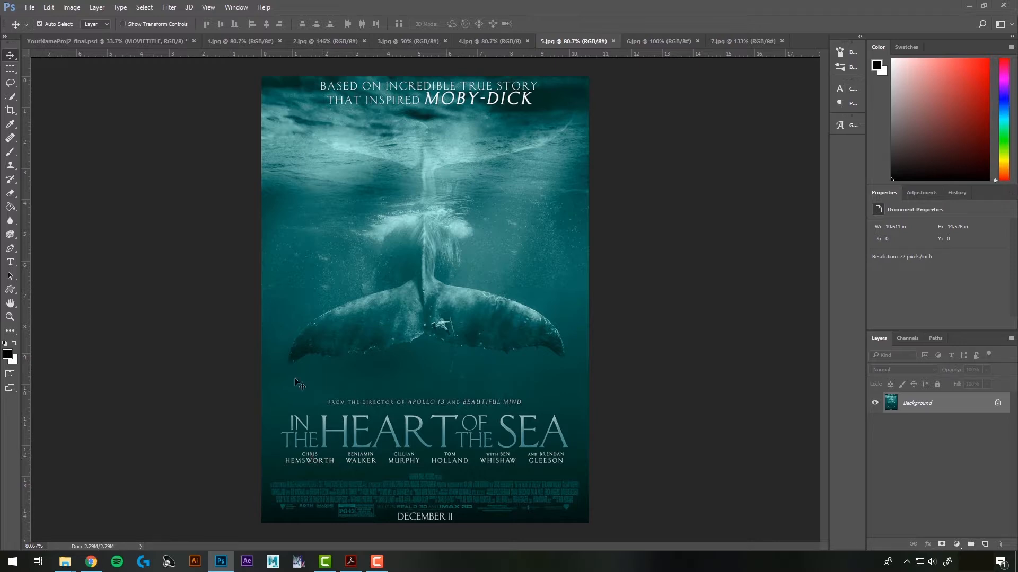
{"action": "left_click", "coordinate": [93, 41]}
{"action": "left_click", "coordinate": [11, 262]}
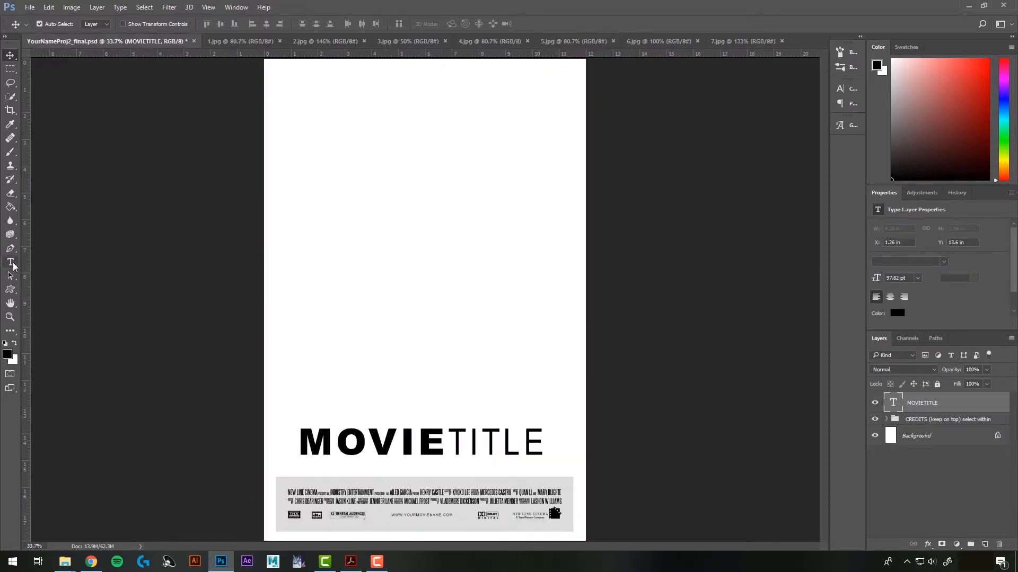
{"action": "left_click", "coordinate": [367, 230]}
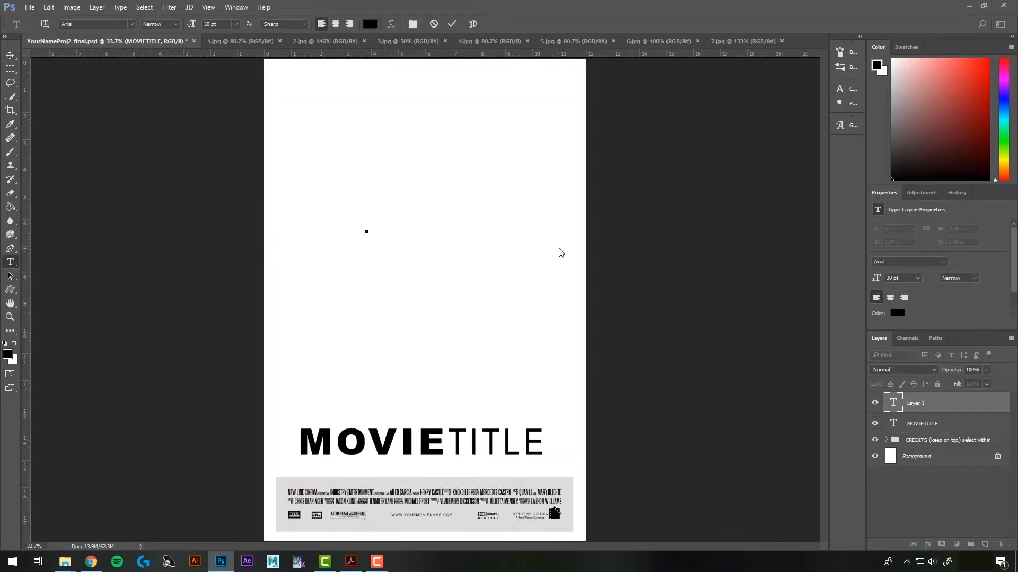
{"action": "left_click", "coordinate": [10, 55]}
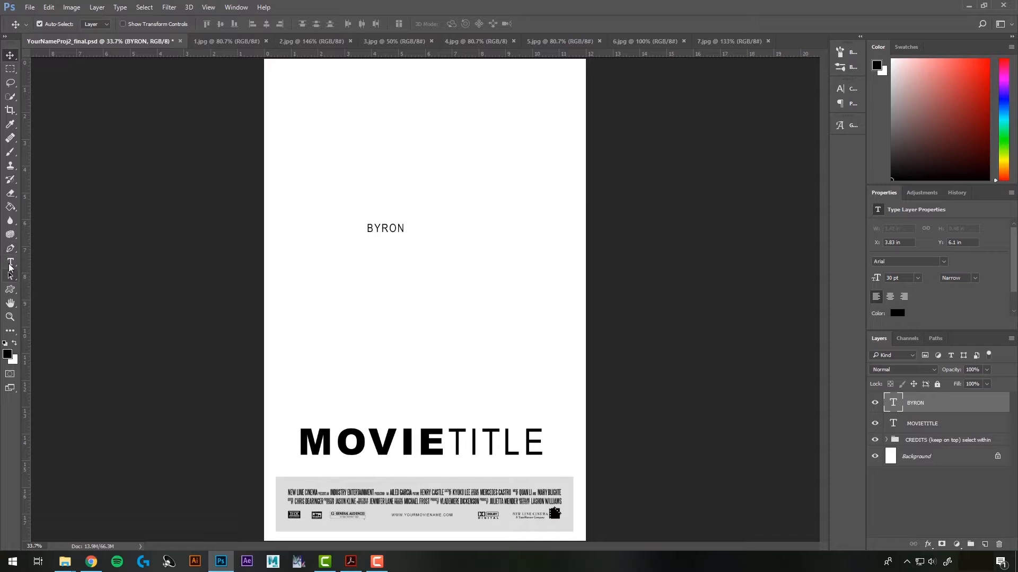
{"action": "left_click", "coordinate": [10, 262]}
{"action": "left_click", "coordinate": [368, 295]}
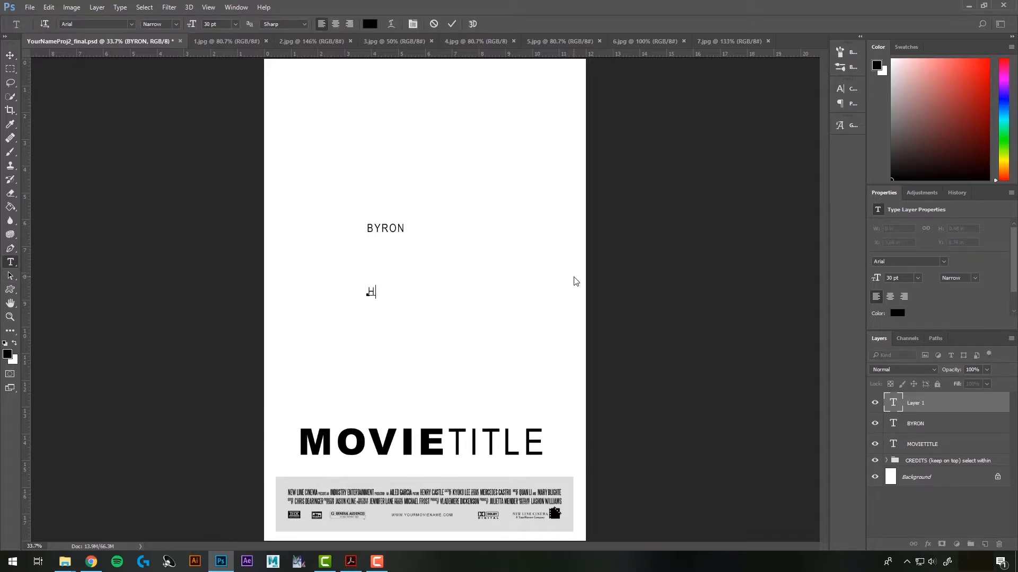
{"action": "left_click", "coordinate": [10, 55]}
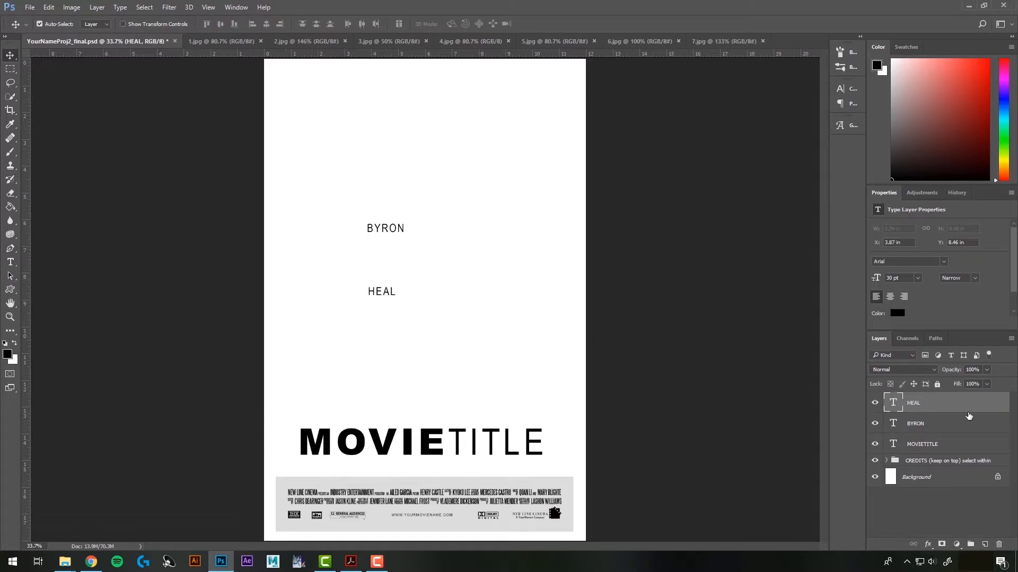
{"action": "key", "text": "ctrl+t"}
{"action": "mouse_move", "coordinate": [395, 298]}
{"action": "left_mouse_down"}
{"action": "mouse_move", "coordinate": [418, 306]}
{"action": "mouse_move", "coordinate": [392, 241]}
{"action": "left_mouse_up"}
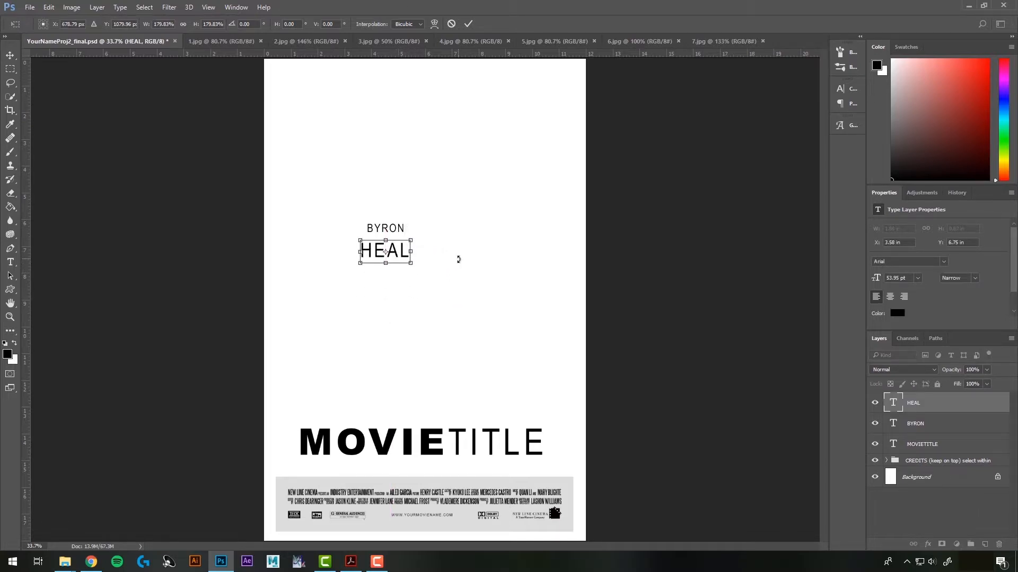
{"action": "key", "text": "Return"}
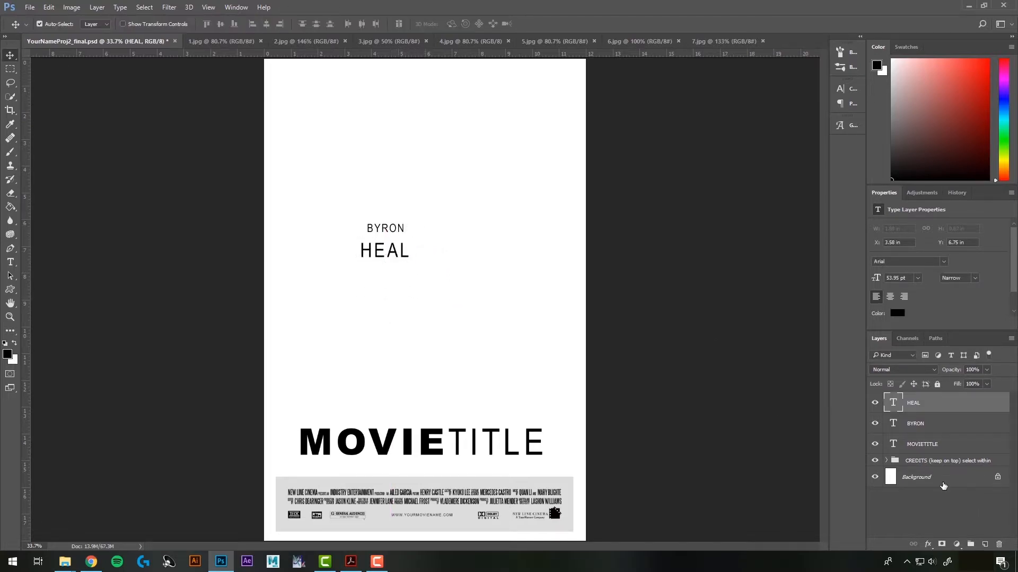
{"action": "left_click", "coordinate": [934, 428]}
{"action": "key", "text": "ctrl+t"}
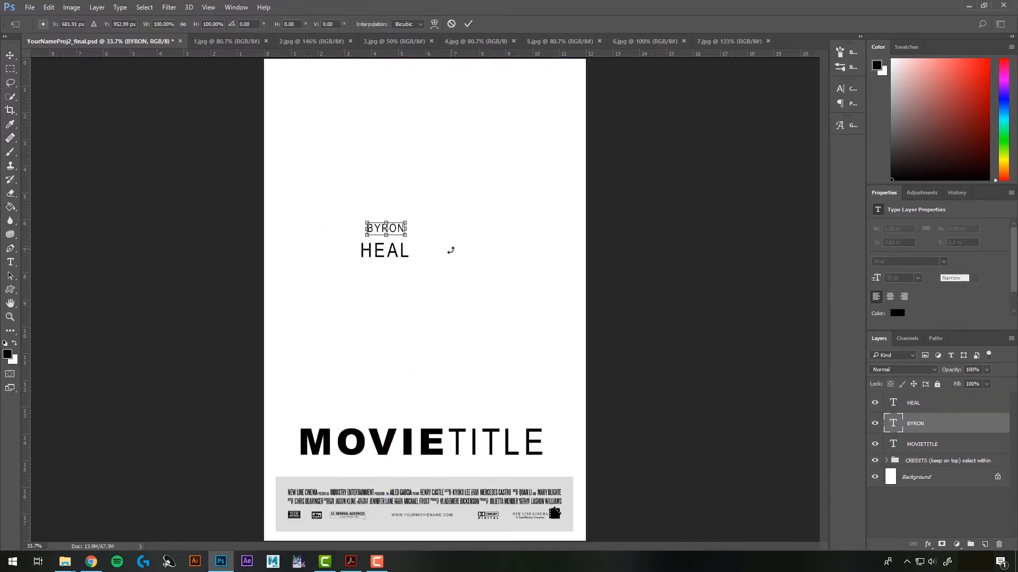
{"action": "left_click_drag", "start_coordinate": [406, 235], "coordinate": [397, 228]}
{"action": "left_click_drag", "start_coordinate": [395, 225], "coordinate": [376, 240]}
{"action": "scroll", "coordinate": [386, 237], "scroll_direction": "up", "scroll_amount": 3}
{"action": "scroll", "coordinate": [390, 238], "scroll_direction": "up", "scroll_amount": 1}
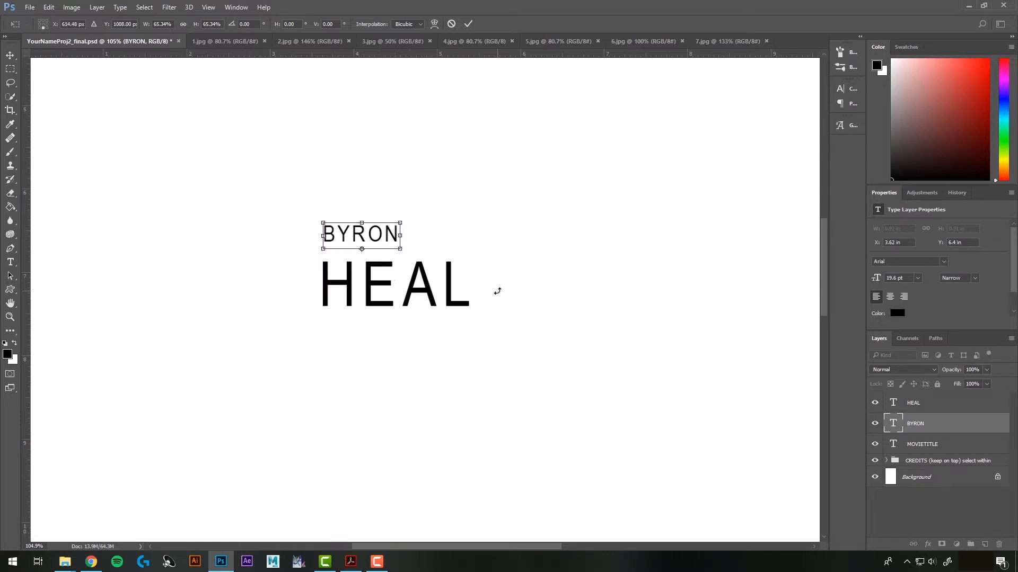
{"action": "key", "text": "Return"}
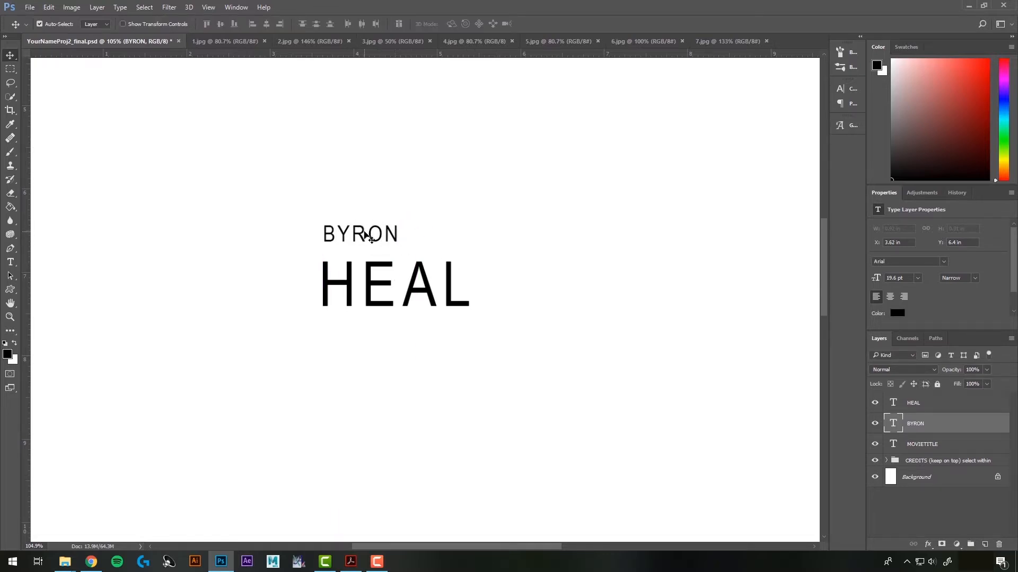
{"action": "key", "text": "Down"}
{"action": "key", "text": "Down"}
{"action": "key", "text": "Down"}
{"action": "key", "text": "Down"}
{"action": "key", "text": "Down"}
{"action": "key", "text": "Down"}
{"action": "key", "text": "Down"}
{"action": "key", "text": "Down"}
{"action": "key", "text": "Down"}
{"action": "key", "text": "Down"}
{"action": "key", "text": "Down"}
{"action": "key", "text": "shift+Down"}
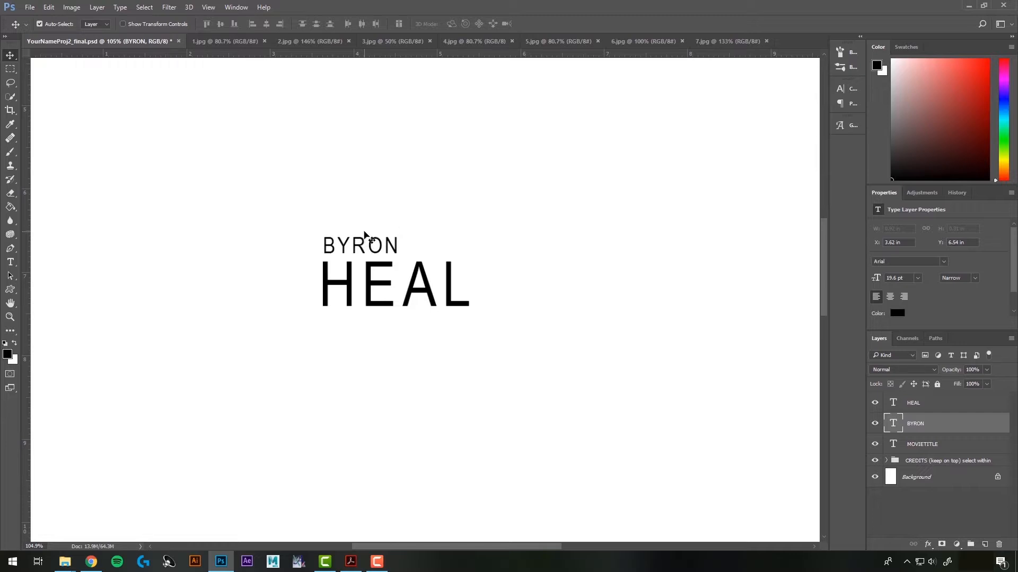
{"action": "key", "text": "shift+Right"}
{"action": "key", "text": "shift+Right"}
{"action": "key", "text": "shift+Right"}
{"action": "key", "text": "shift+Right"}
{"action": "key", "text": "shift+Right"}
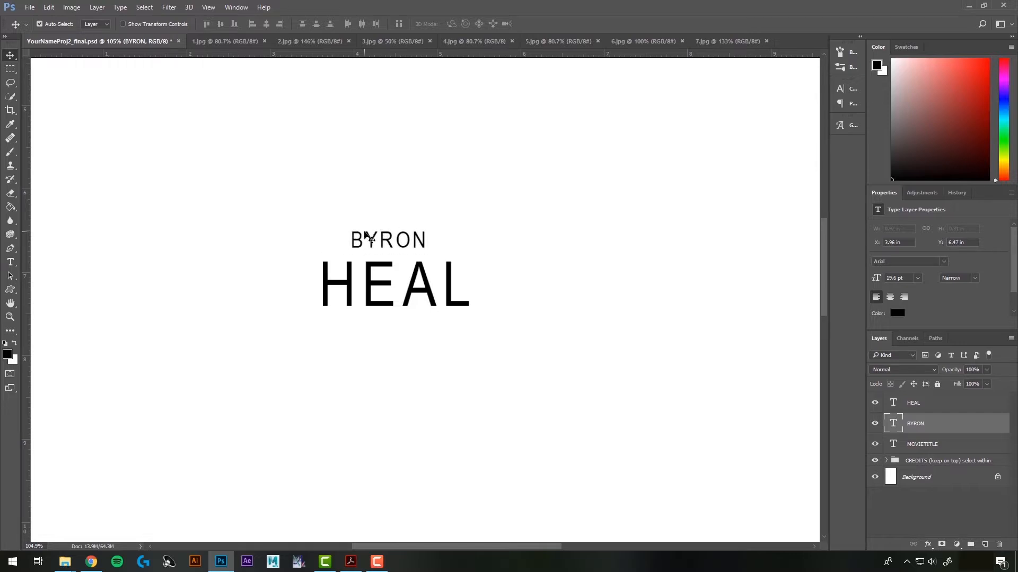
{"action": "key", "text": "Up"}
{"action": "key", "text": "Up"}
{"action": "key", "text": "Up"}
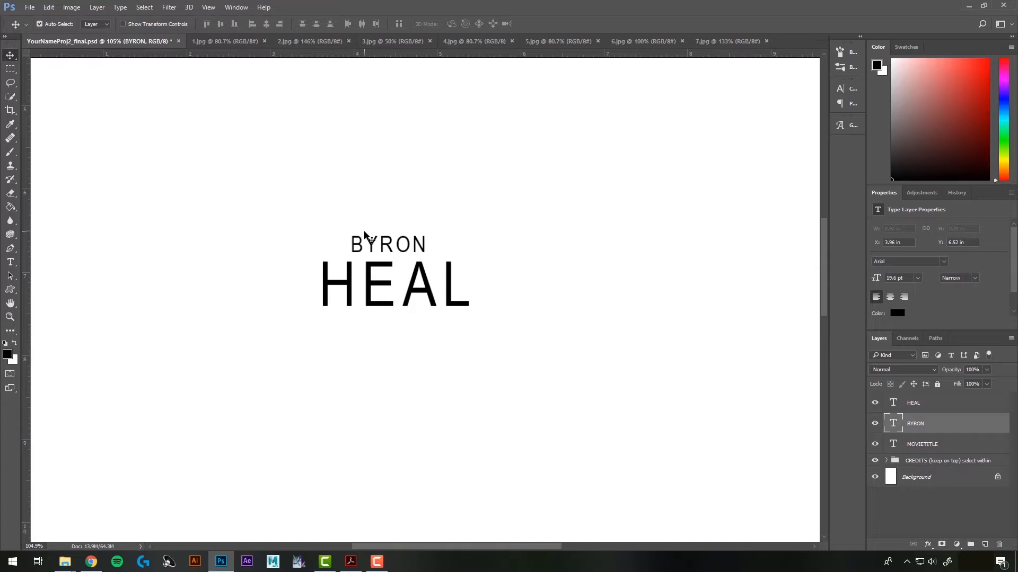
{"action": "scroll", "coordinate": [481, 352], "scroll_direction": "down", "scroll_amount": 3}
{"action": "scroll", "coordinate": [493, 359], "scroll_direction": "down", "scroll_amount": 1}
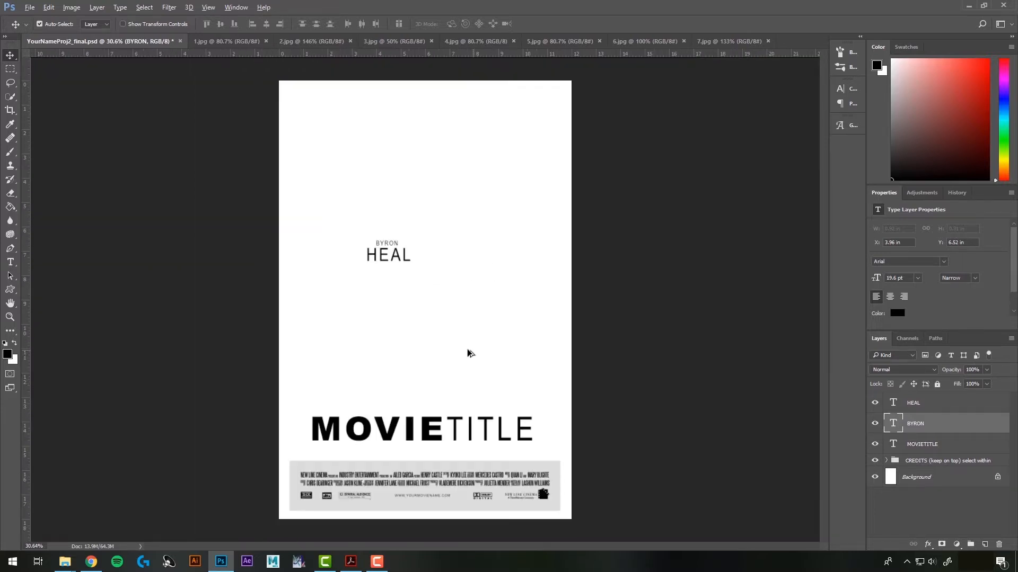
{"action": "mouse_move", "coordinate": [350, 226]}
{"action": "left_mouse_down"}
{"action": "mouse_move", "coordinate": [422, 284]}
{"action": "mouse_move", "coordinate": [364, 160]}
{"action": "mouse_move", "coordinate": [304, 99]}
{"action": "left_mouse_up"}
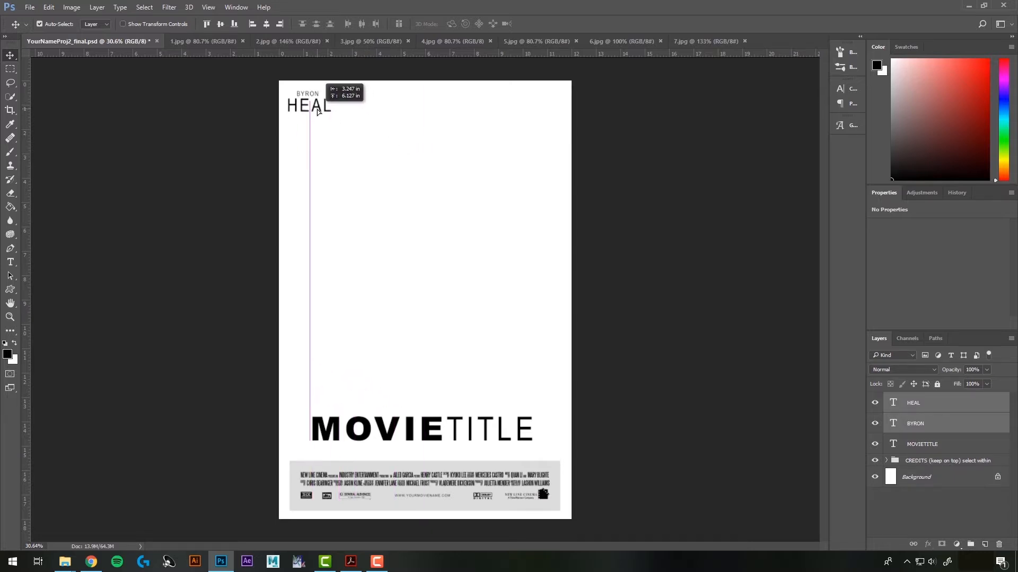
{"action": "left_click", "coordinate": [457, 283]}
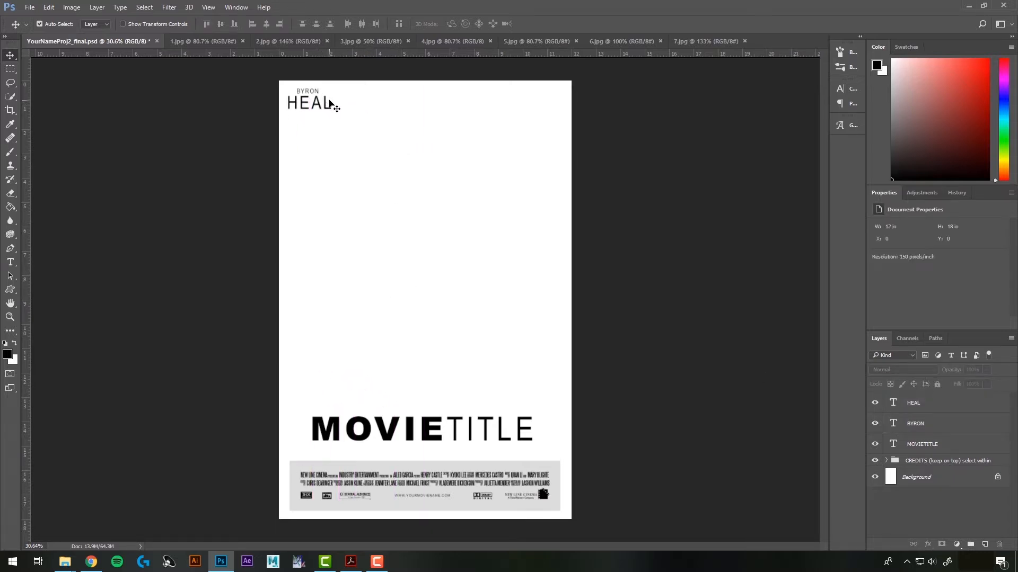
{"action": "left_click", "coordinate": [917, 425]}
{"action": "left_click", "coordinate": [916, 407], "text": "shift"}
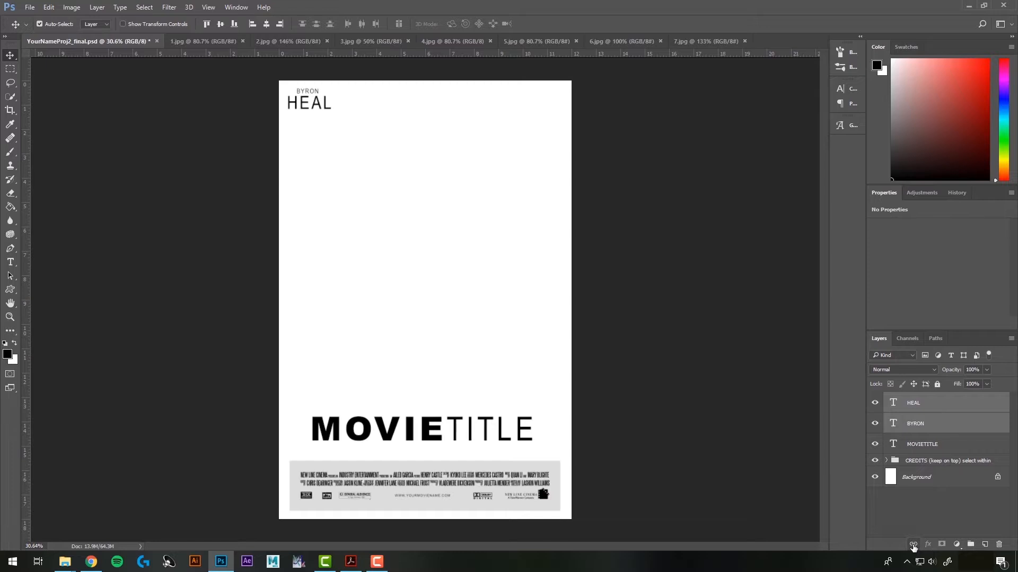
{"action": "left_click", "coordinate": [905, 507]}
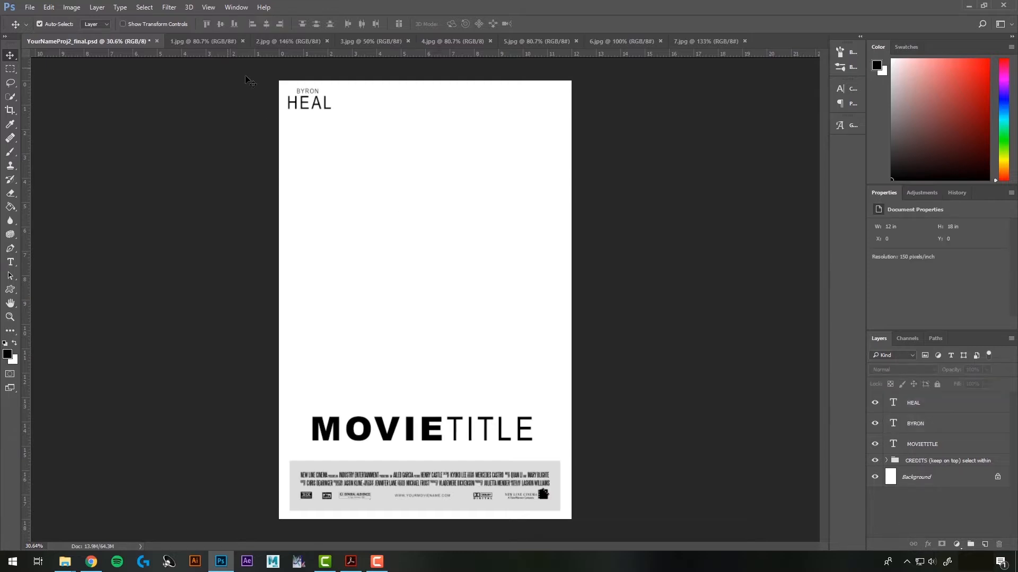
Shift the name block slightly, then colour MOVIE dark green (#10a34e)
{"action": "mouse_move", "coordinate": [312, 93]}
{"action": "left_mouse_down"}
{"action": "mouse_move", "coordinate": [363, 170]}
{"action": "mouse_move", "coordinate": [447, 159]}
{"action": "mouse_move", "coordinate": [297, 98]}
{"action": "mouse_move", "coordinate": [309, 109]}
{"action": "left_mouse_up"}
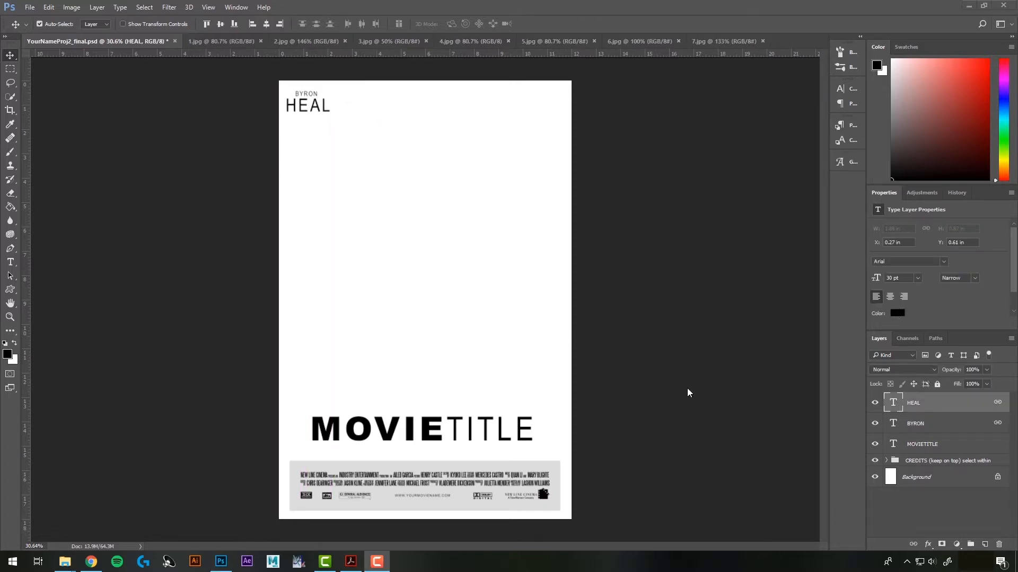
{"action": "key", "text": "t"}
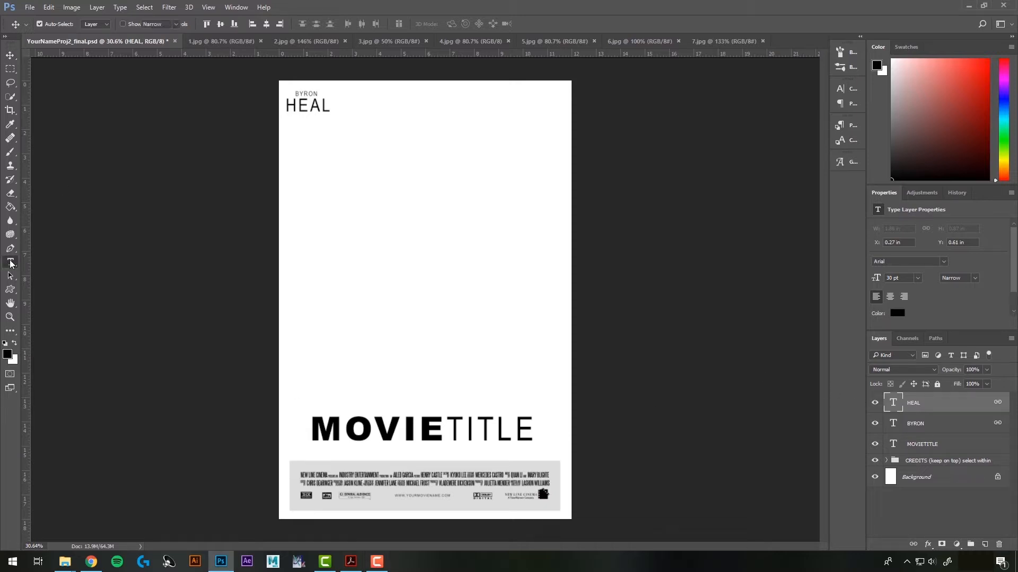
{"action": "left_click_drag", "start_coordinate": [313, 431], "coordinate": [446, 431]}
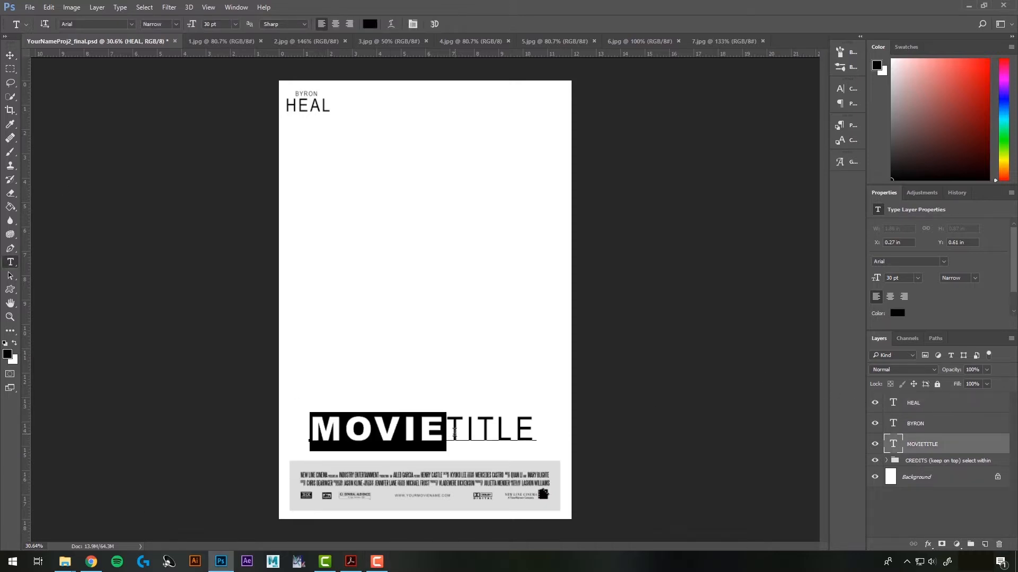
{"action": "left_click", "coordinate": [897, 314]}
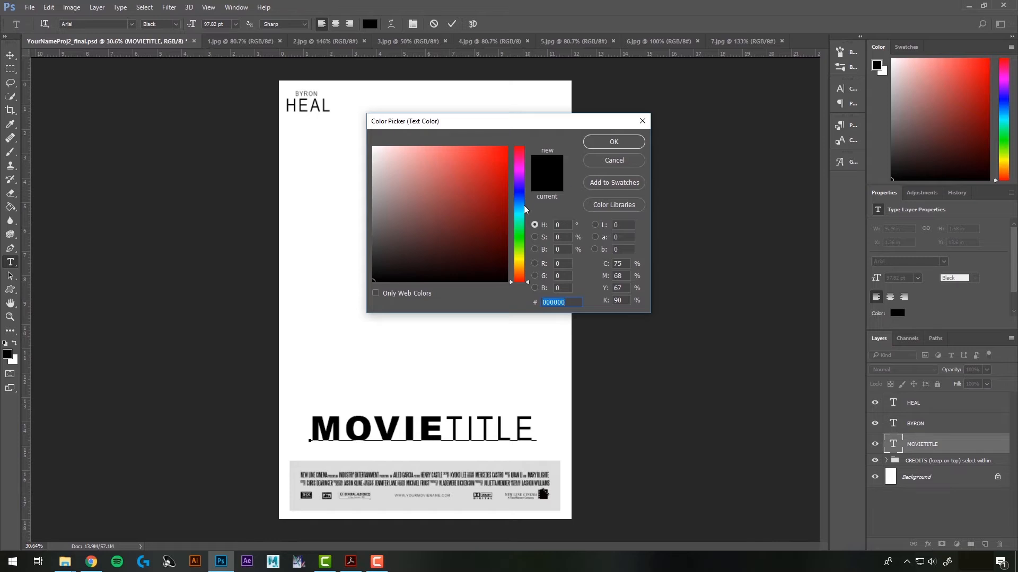
{"action": "left_click", "coordinate": [519, 227]}
{"action": "left_click", "coordinate": [494, 206]}
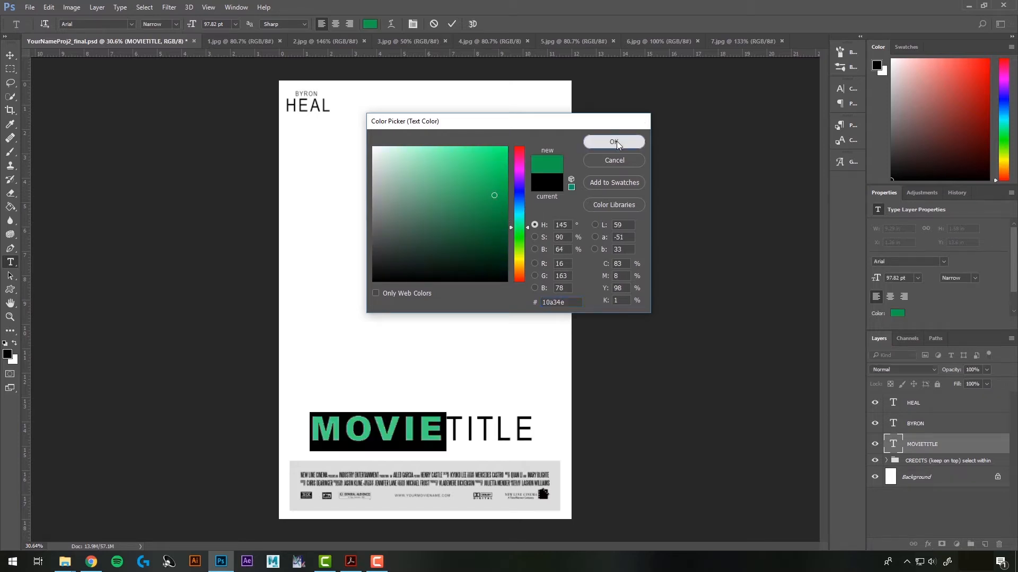
{"action": "left_click", "coordinate": [616, 141]}
{"action": "left_click", "coordinate": [10, 55]}
{"action": "left_click", "coordinate": [162, 195]}
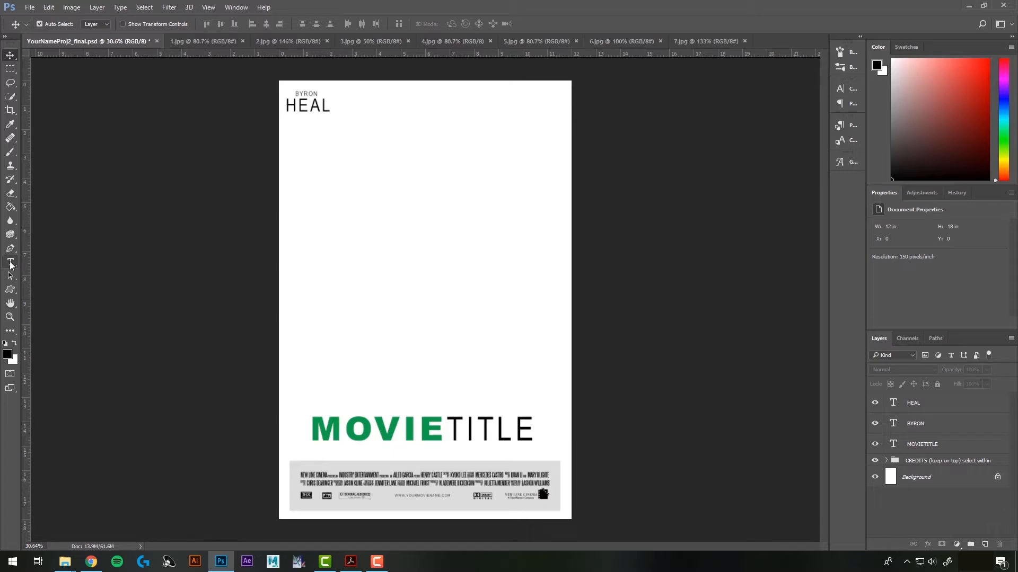
{"action": "left_click", "coordinate": [11, 263]}
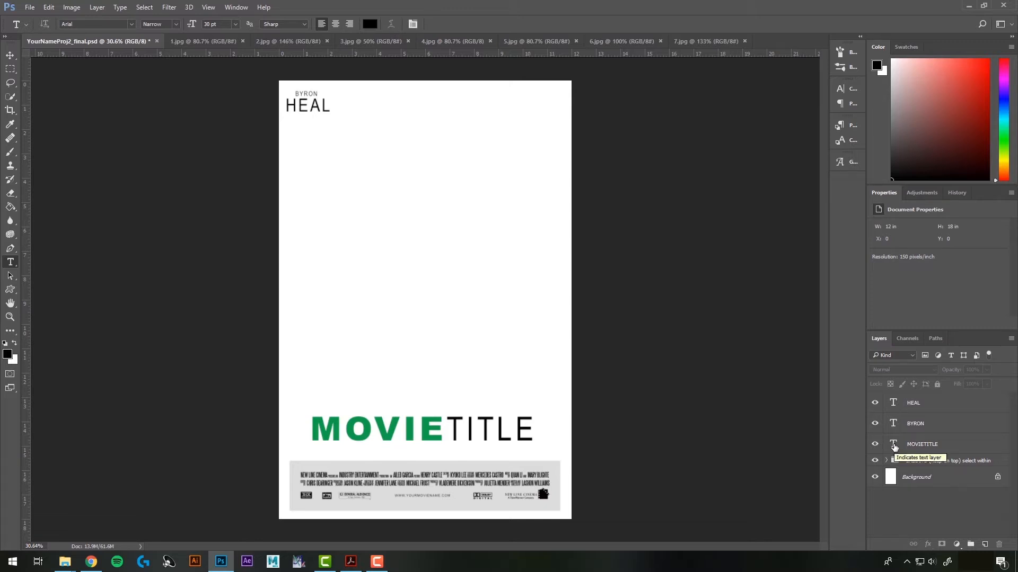
{"action": "double_click", "coordinate": [894, 445]}
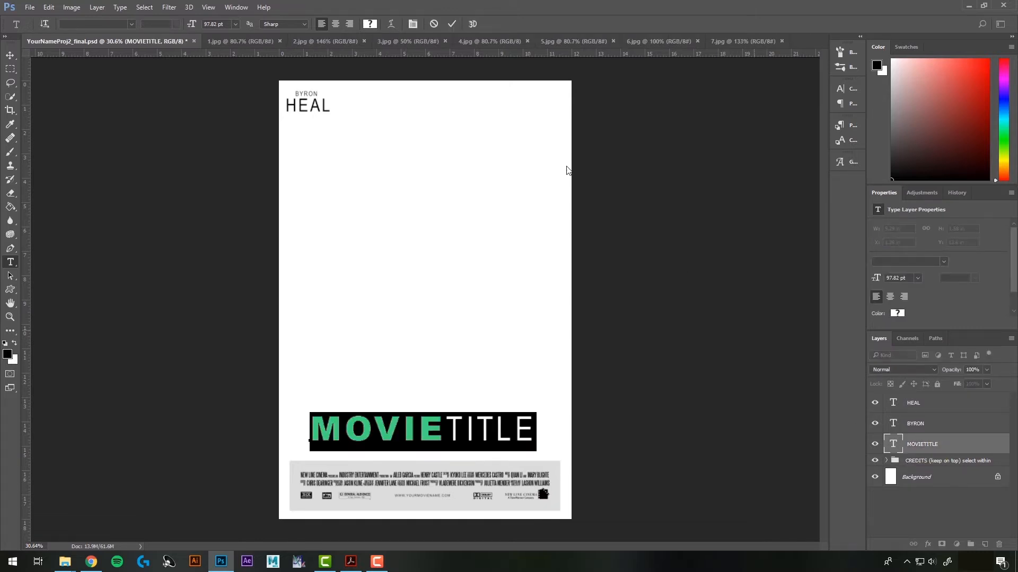
{"action": "left_click", "coordinate": [391, 23]}
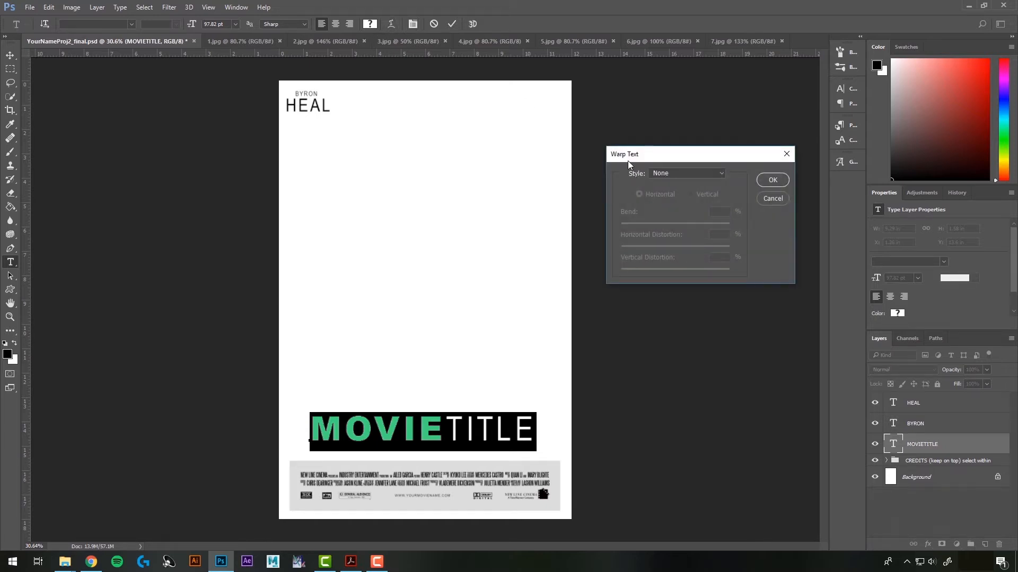
{"action": "left_click", "coordinate": [669, 174]}
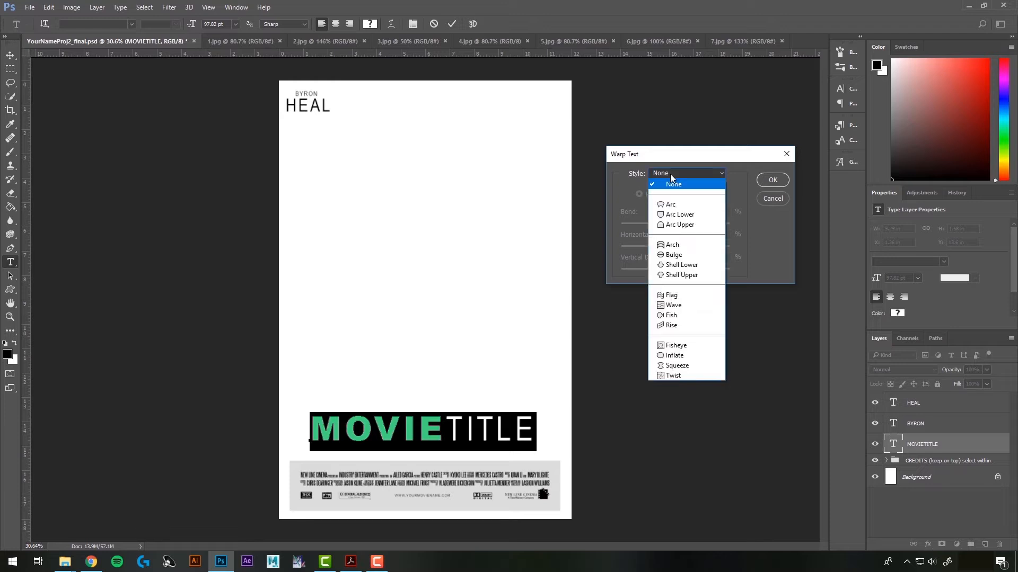
{"action": "left_click", "coordinate": [692, 207]}
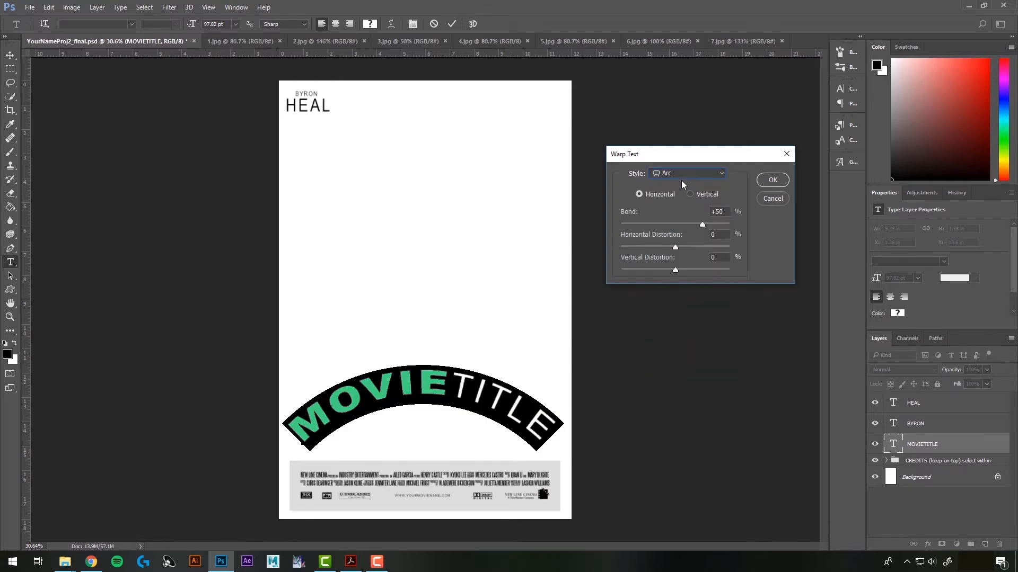
{"action": "left_click", "coordinate": [683, 176]}
{"action": "left_click", "coordinate": [686, 214]}
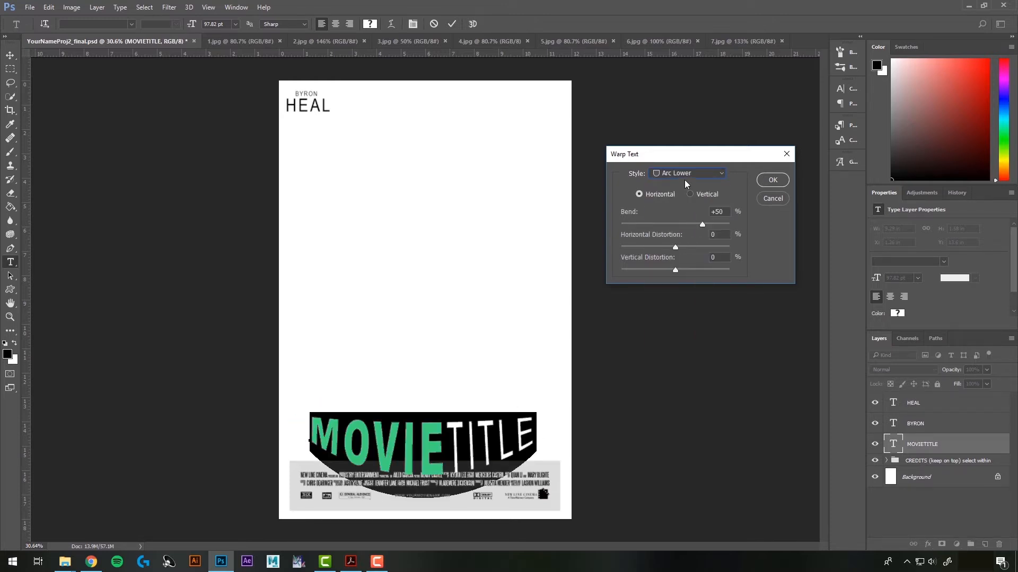
{"action": "left_click", "coordinate": [684, 180]}
{"action": "left_click", "coordinate": [688, 237]}
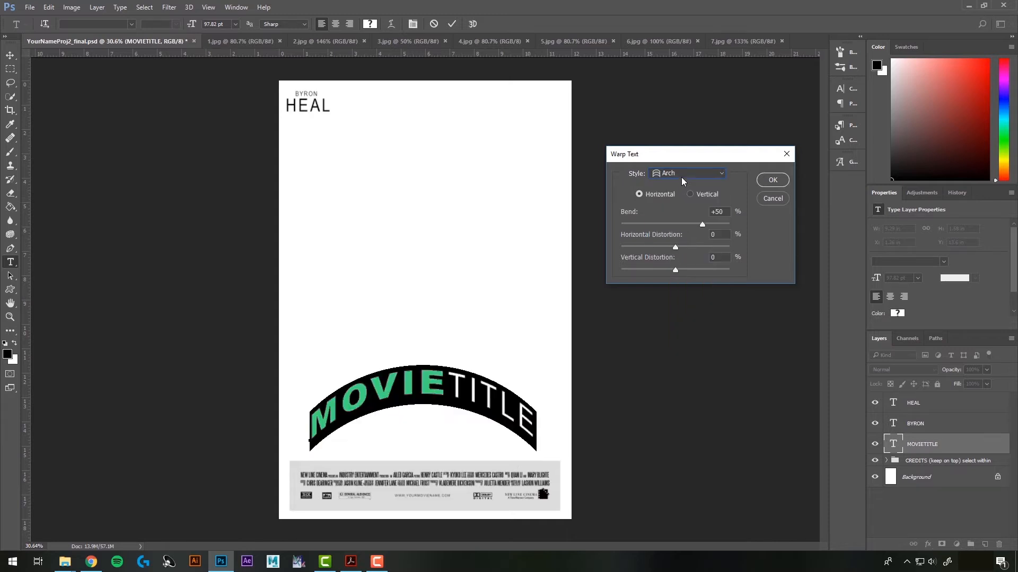
{"action": "left_click", "coordinate": [681, 177]}
{"action": "left_click", "coordinate": [685, 255]}
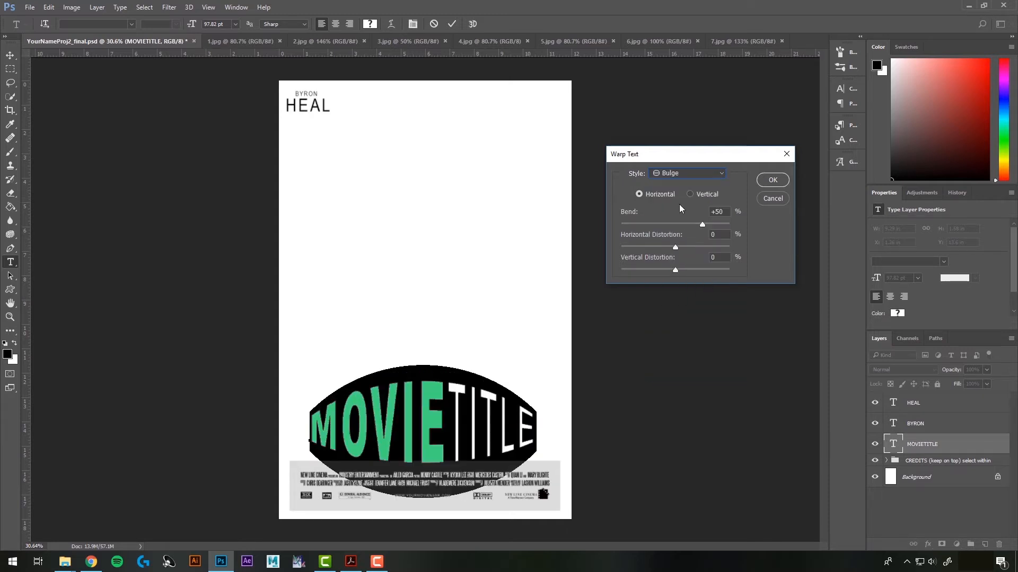
{"action": "left_click", "coordinate": [681, 177]}
{"action": "left_click", "coordinate": [684, 261]}
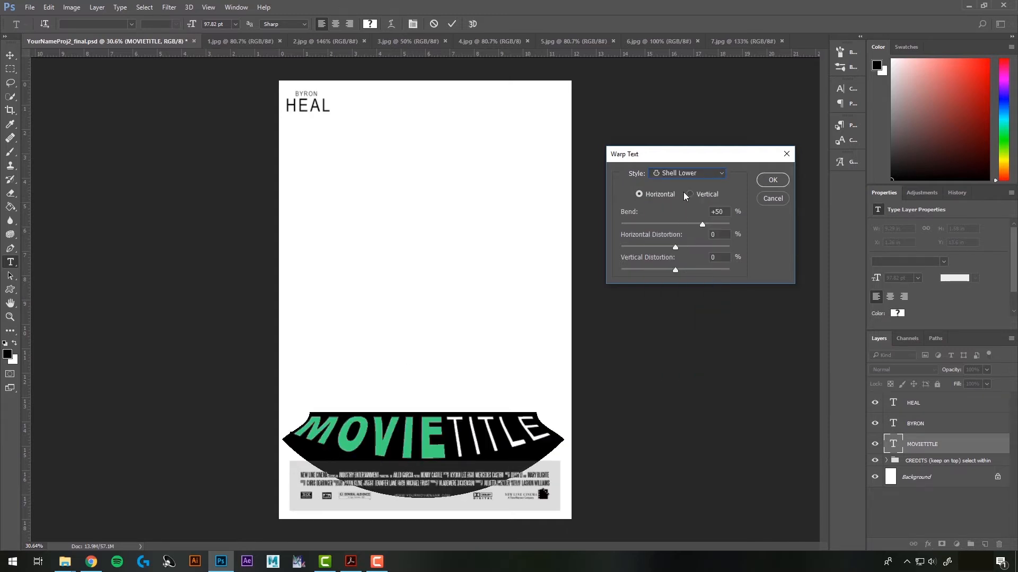
{"action": "left_click", "coordinate": [683, 175]}
{"action": "left_click", "coordinate": [708, 292]}
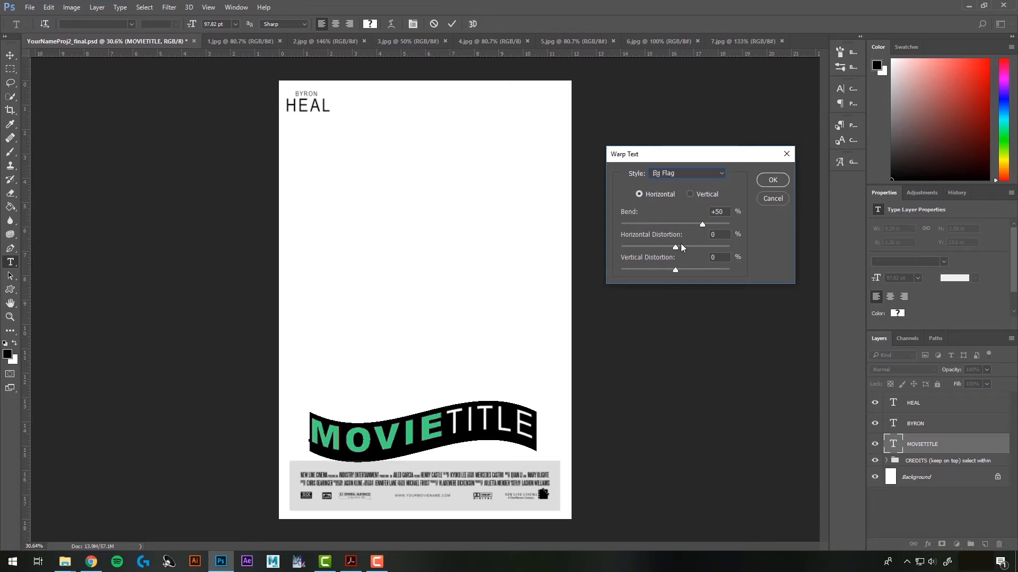
{"action": "left_click_drag", "start_coordinate": [701, 225], "coordinate": [693, 269]}
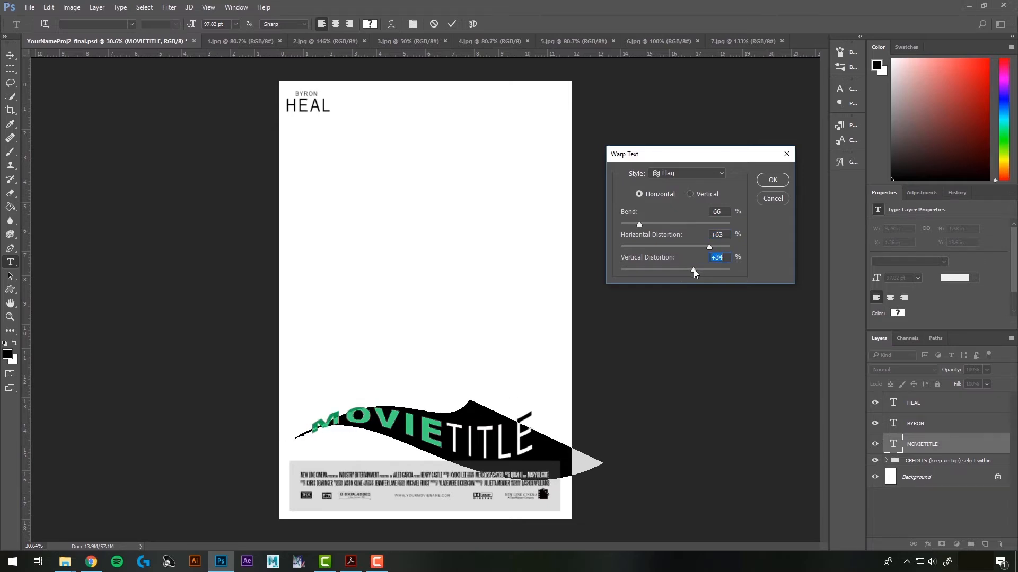
{"action": "left_click", "coordinate": [678, 171]}
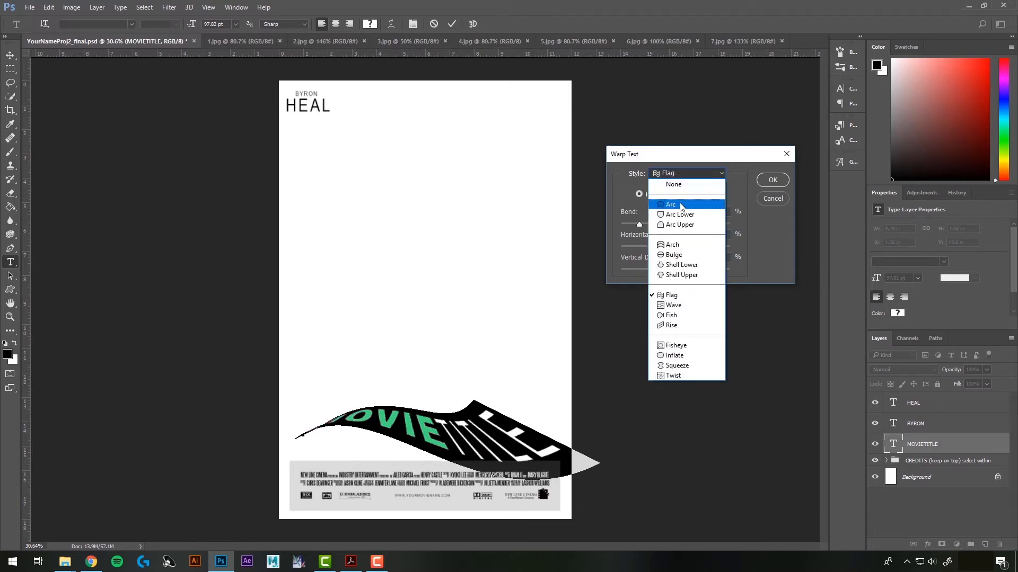
{"action": "left_click", "coordinate": [669, 200]}
{"action": "left_click_drag", "start_coordinate": [645, 226], "coordinate": [666, 248]}
{"action": "left_click", "coordinate": [689, 194]}
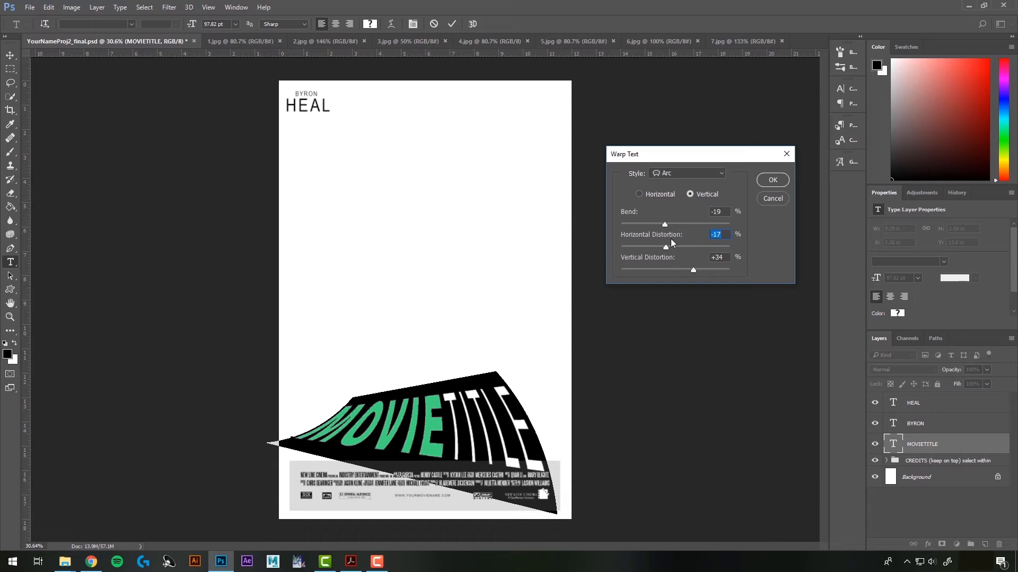
{"action": "left_click", "coordinate": [768, 180]}
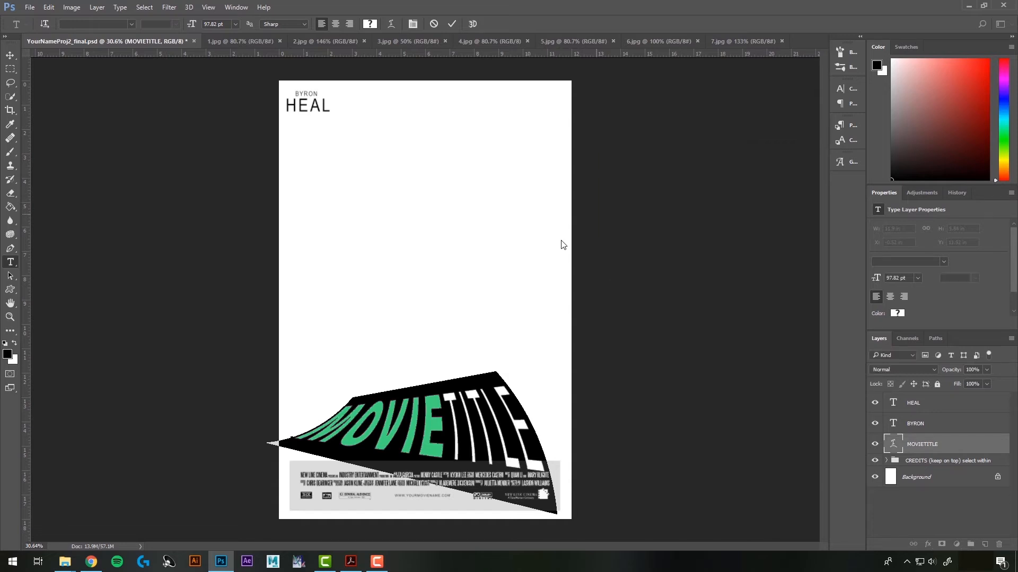
{"action": "key", "text": "ctrl+z"}
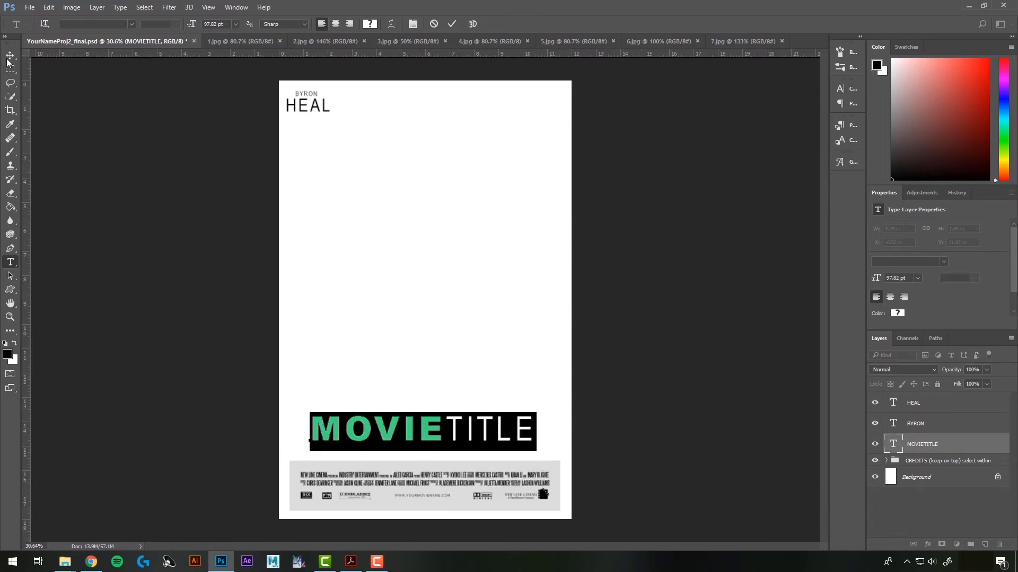
Show the Character panel from the Window menu
{"action": "left_click", "coordinate": [9, 56]}
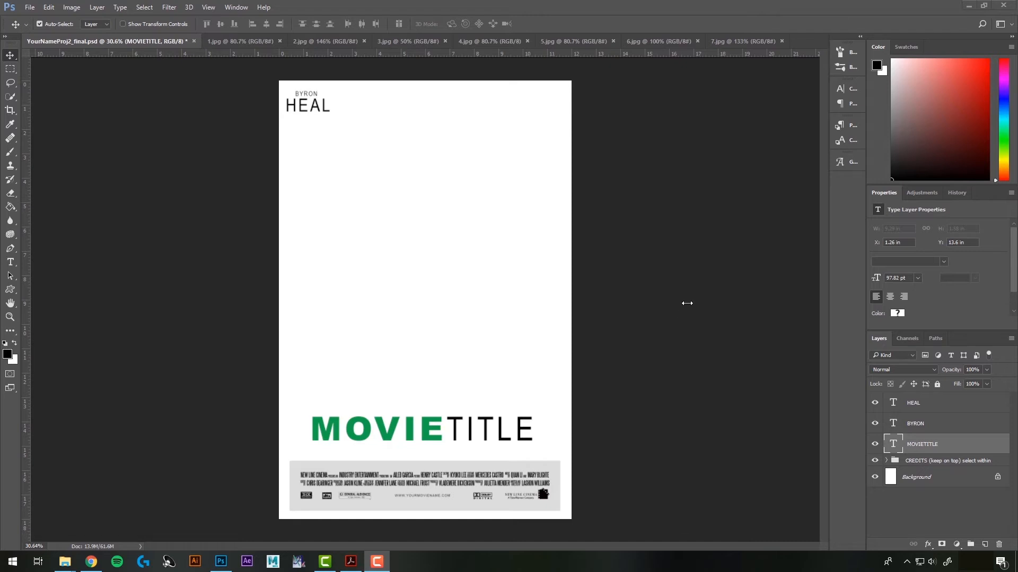
{"action": "left_click", "coordinate": [701, 189]}
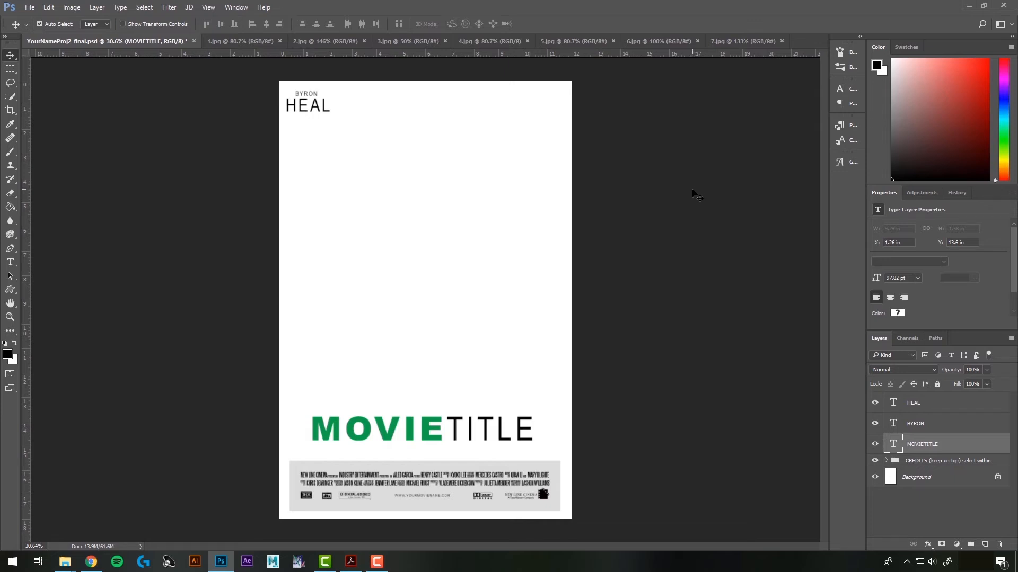
{"action": "left_click", "coordinate": [236, 7]}
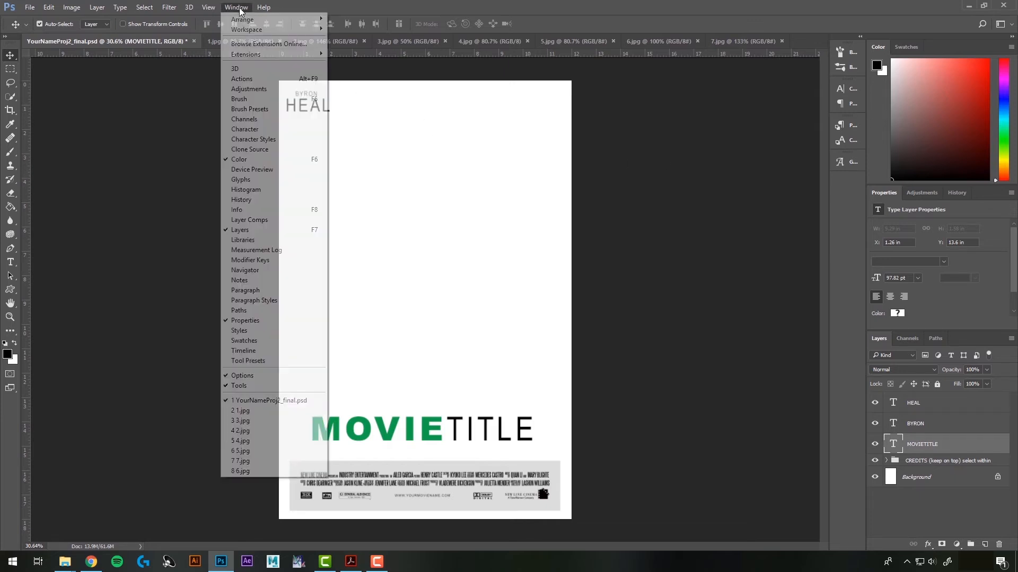
{"action": "left_click", "coordinate": [259, 130]}
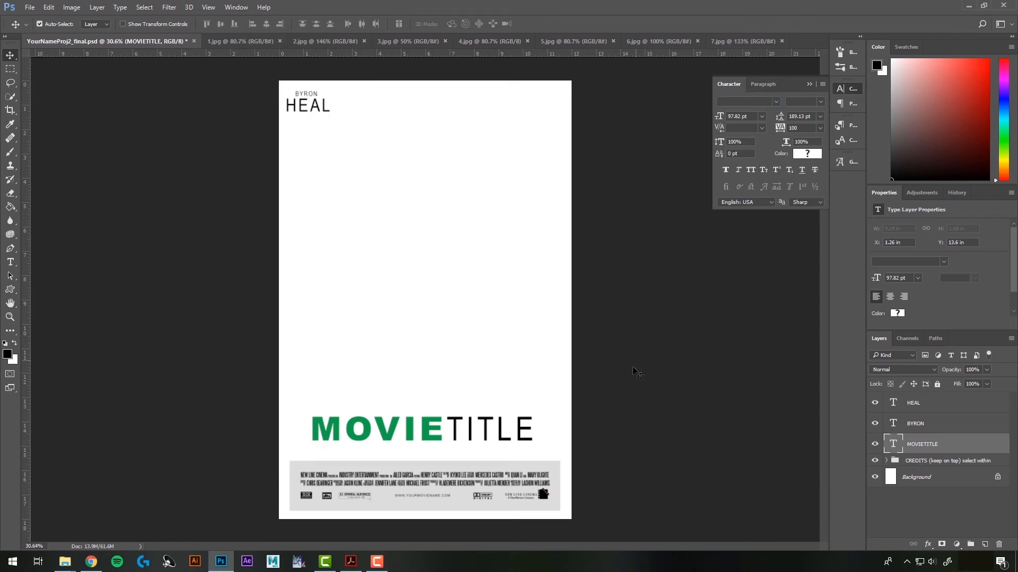
Try stretching the heading wider, then revert it to its original width
{"action": "key", "text": "ctrl+t"}
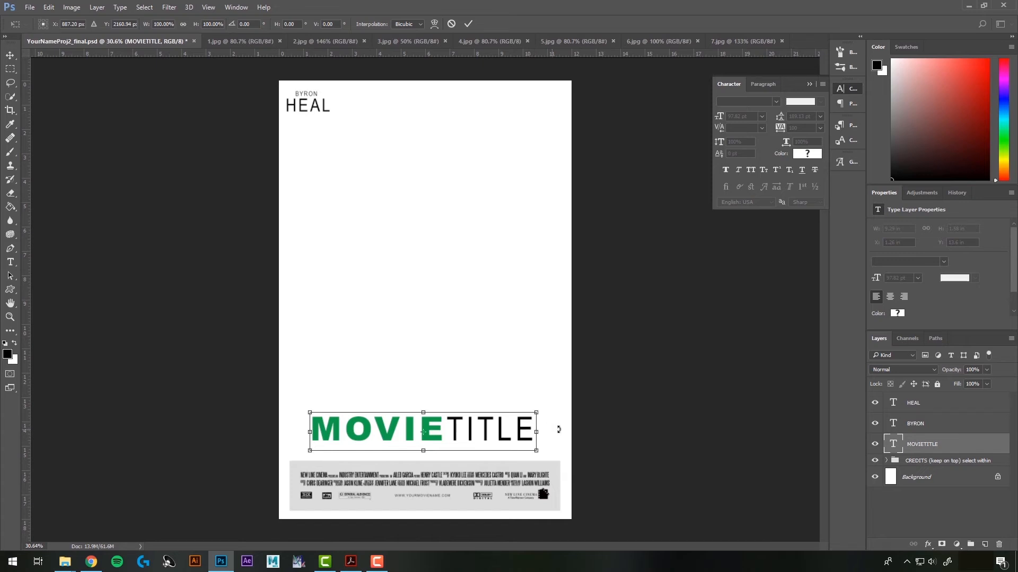
{"action": "mouse_move", "coordinate": [535, 432]}
{"action": "left_mouse_down"}
{"action": "mouse_move", "coordinate": [589, 430]}
{"action": "mouse_move", "coordinate": [546, 430]}
{"action": "left_mouse_up"}
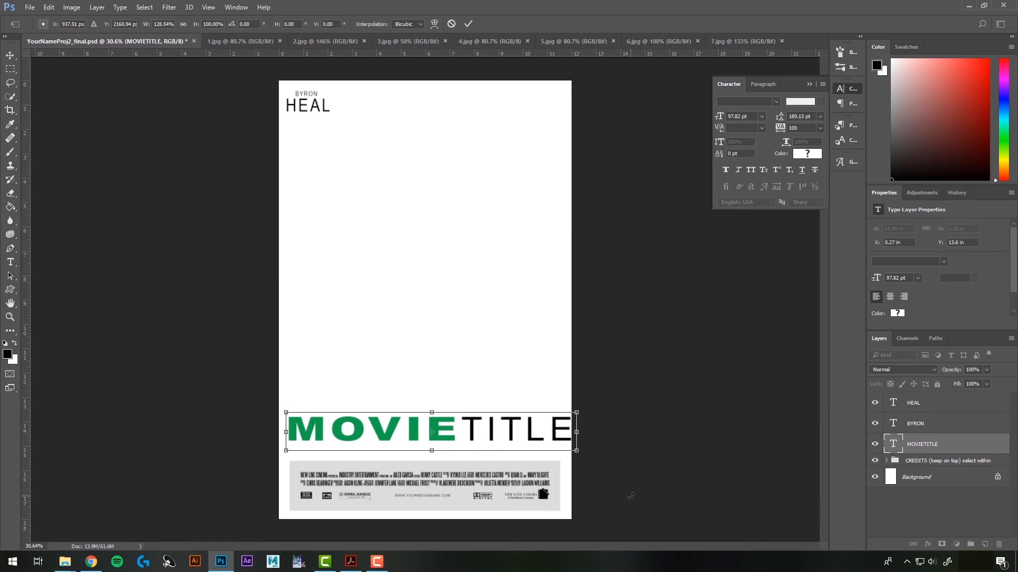
{"action": "key", "text": "Return"}
{"action": "key", "text": "ctrl+z"}
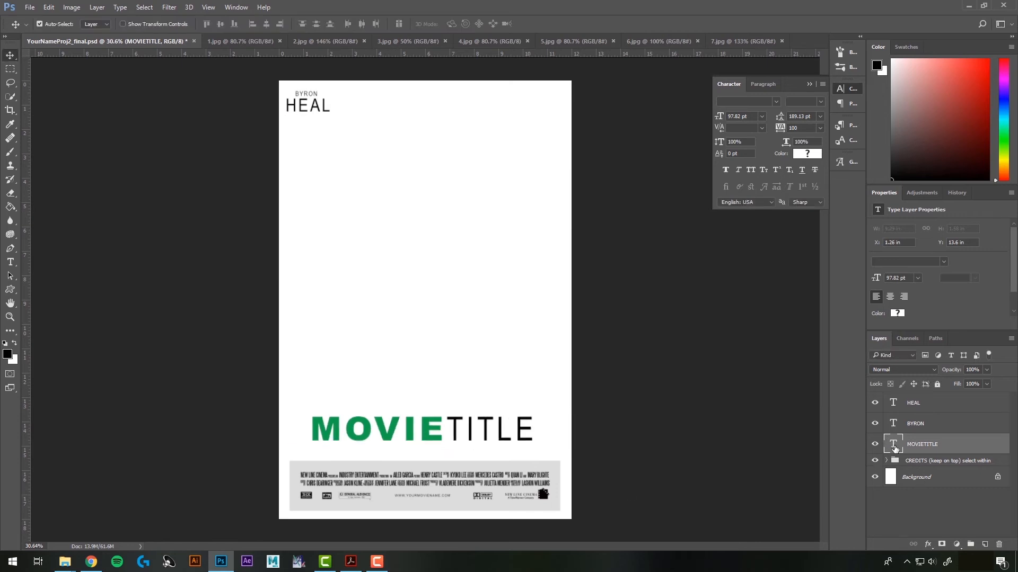
Give the MOVIETITLE heading 160 tracking and 117% vertical scale, then commit
{"action": "double_click", "coordinate": [894, 448]}
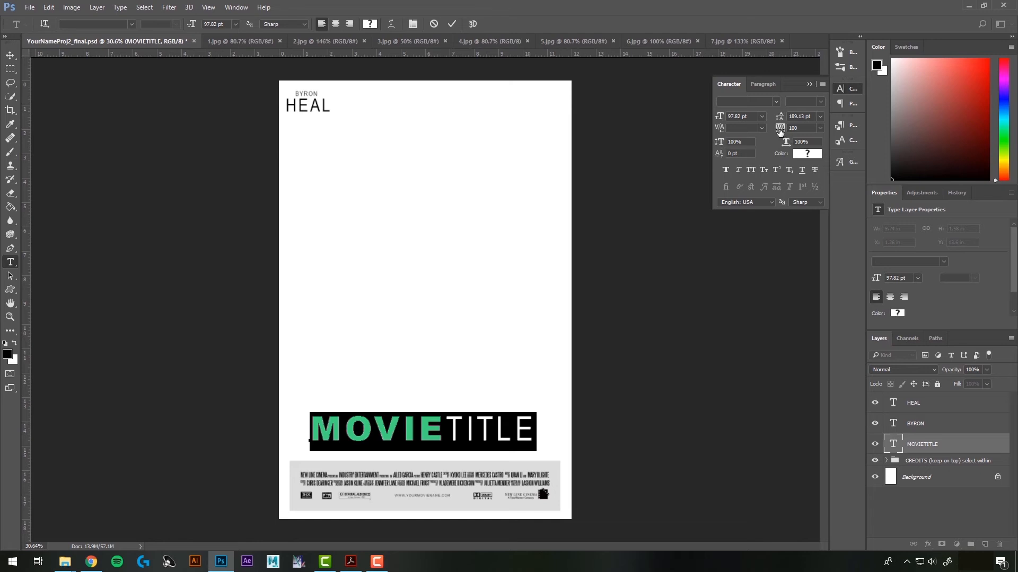
{"action": "left_click_drag", "start_coordinate": [780, 130], "coordinate": [781, 130]}
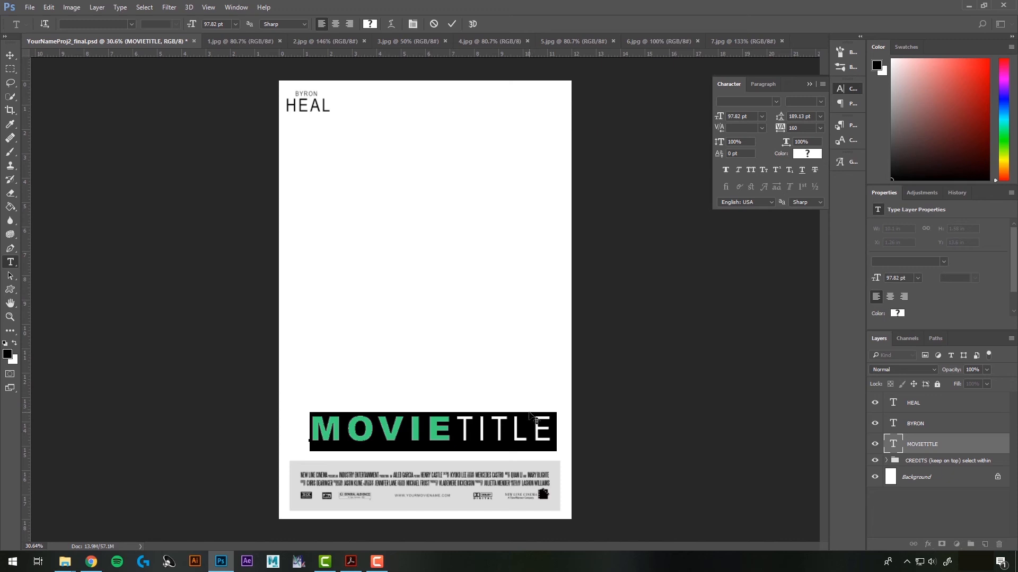
{"action": "mouse_move", "coordinate": [719, 143]}
{"action": "left_mouse_down"}
{"action": "mouse_move", "coordinate": [747, 144]}
{"action": "mouse_move", "coordinate": [729, 144]}
{"action": "left_mouse_up"}
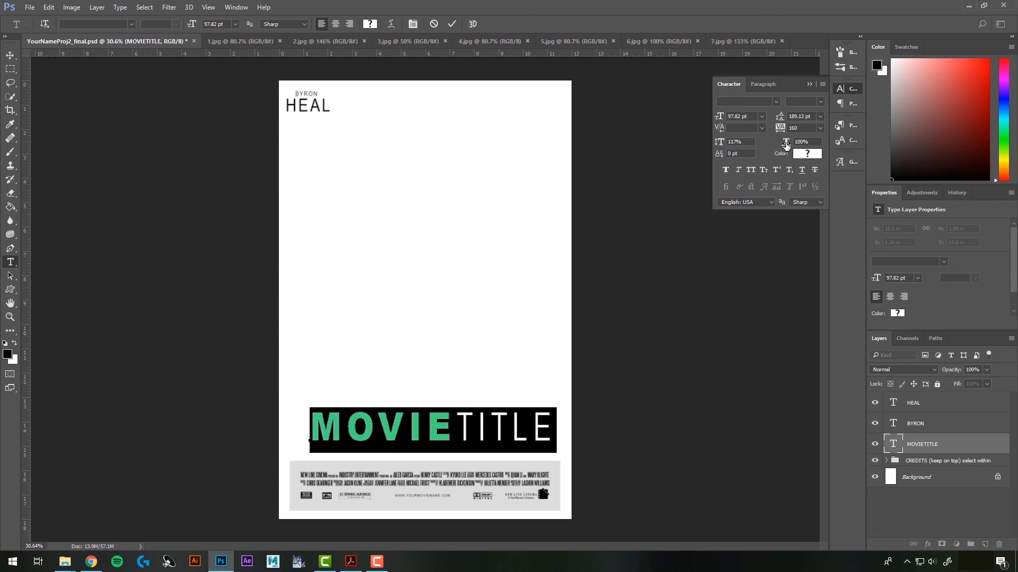
{"action": "left_click_drag", "start_coordinate": [786, 143], "coordinate": [813, 145]}
{"action": "key", "text": "ctrl+z"}
{"action": "left_click", "coordinate": [809, 85]}
{"action": "key", "text": "ctrl+Return"}
{"action": "key", "text": "v"}
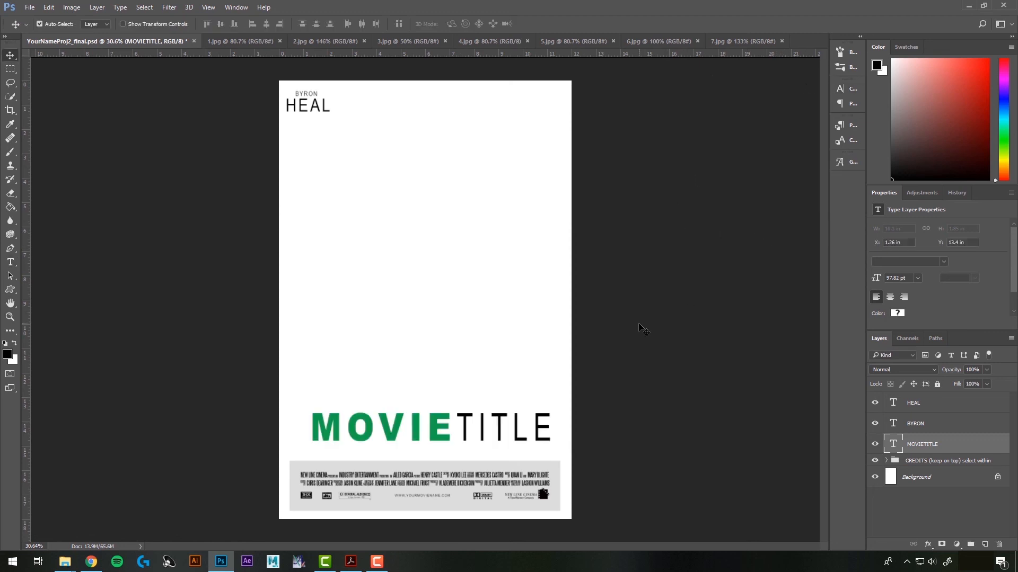